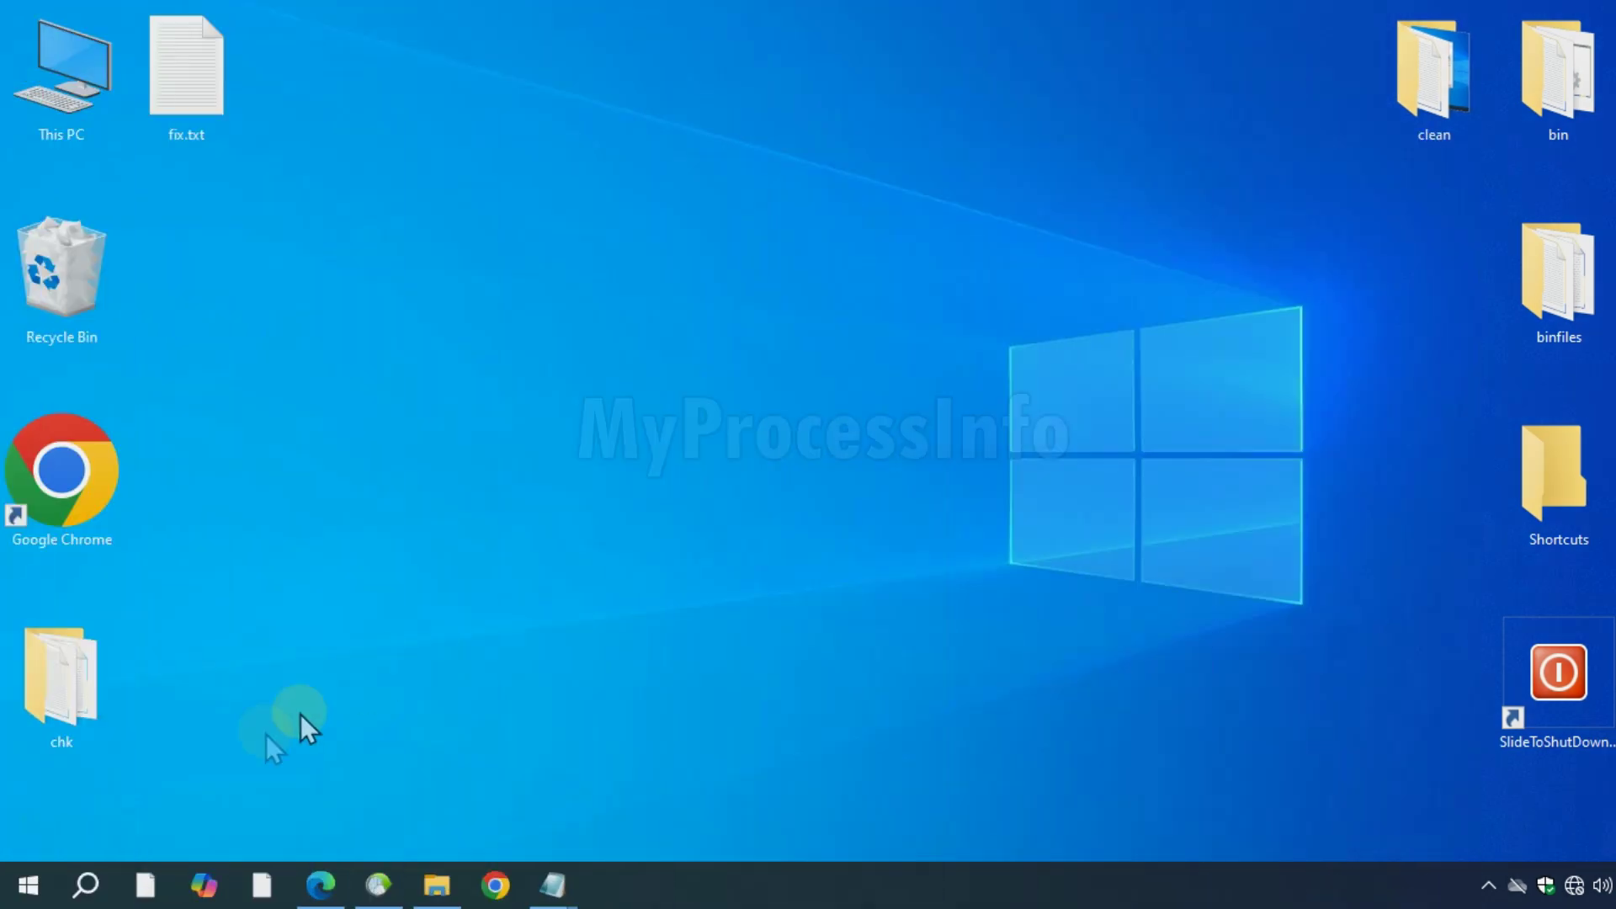
Search Start for 'turn windows features' and open 'Turn Windows features on or off'.
click(28, 885)
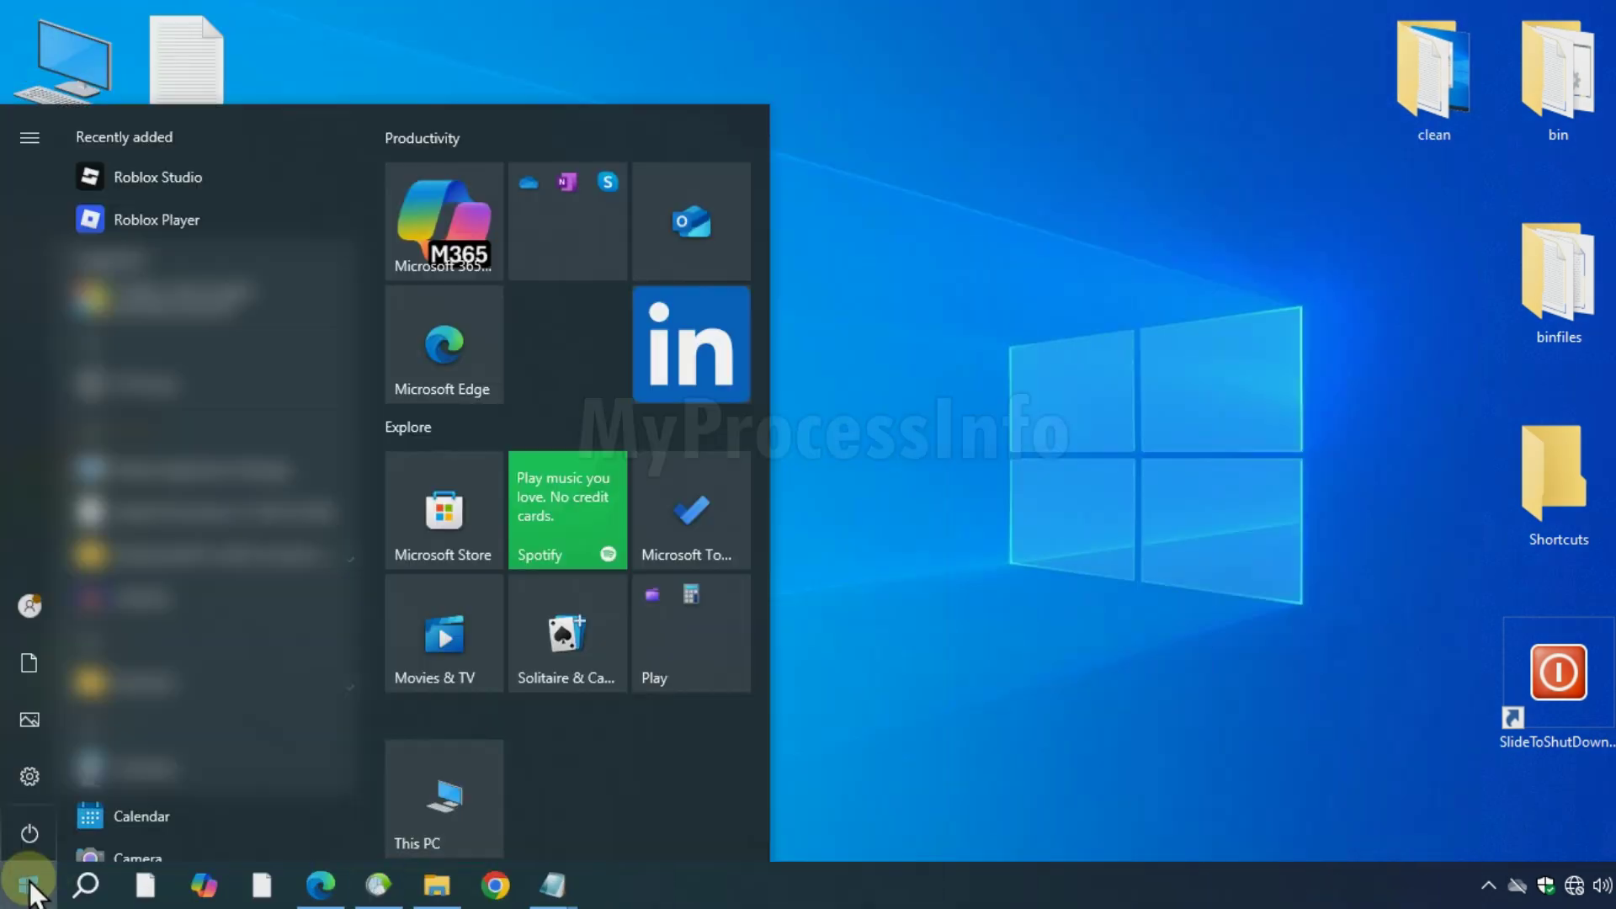
text(turn)
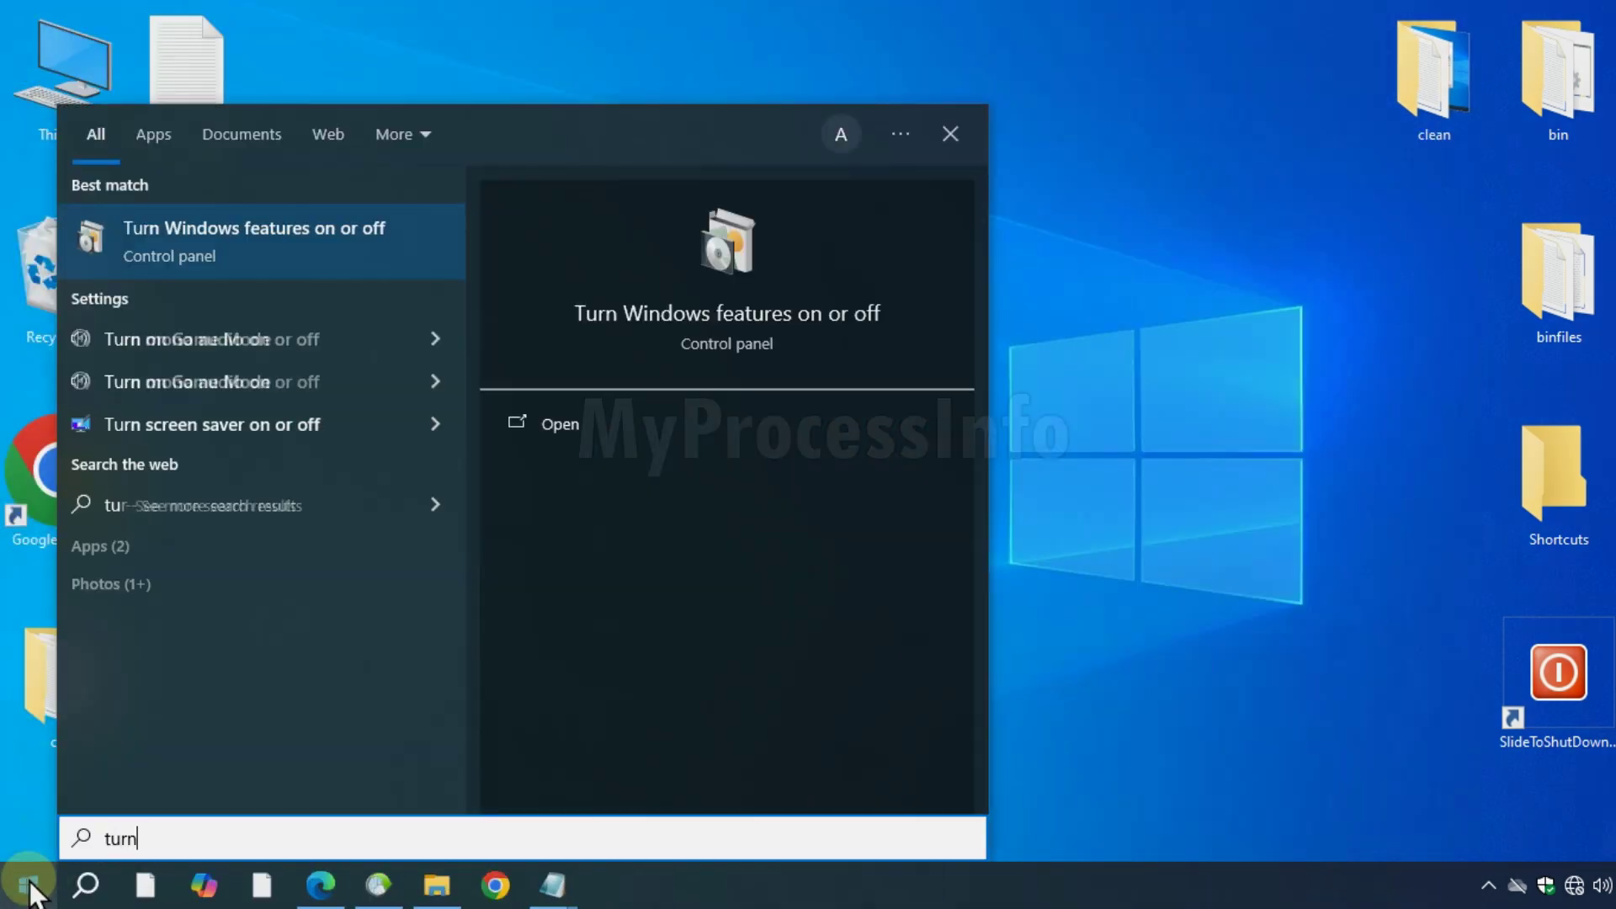
text( windows f)
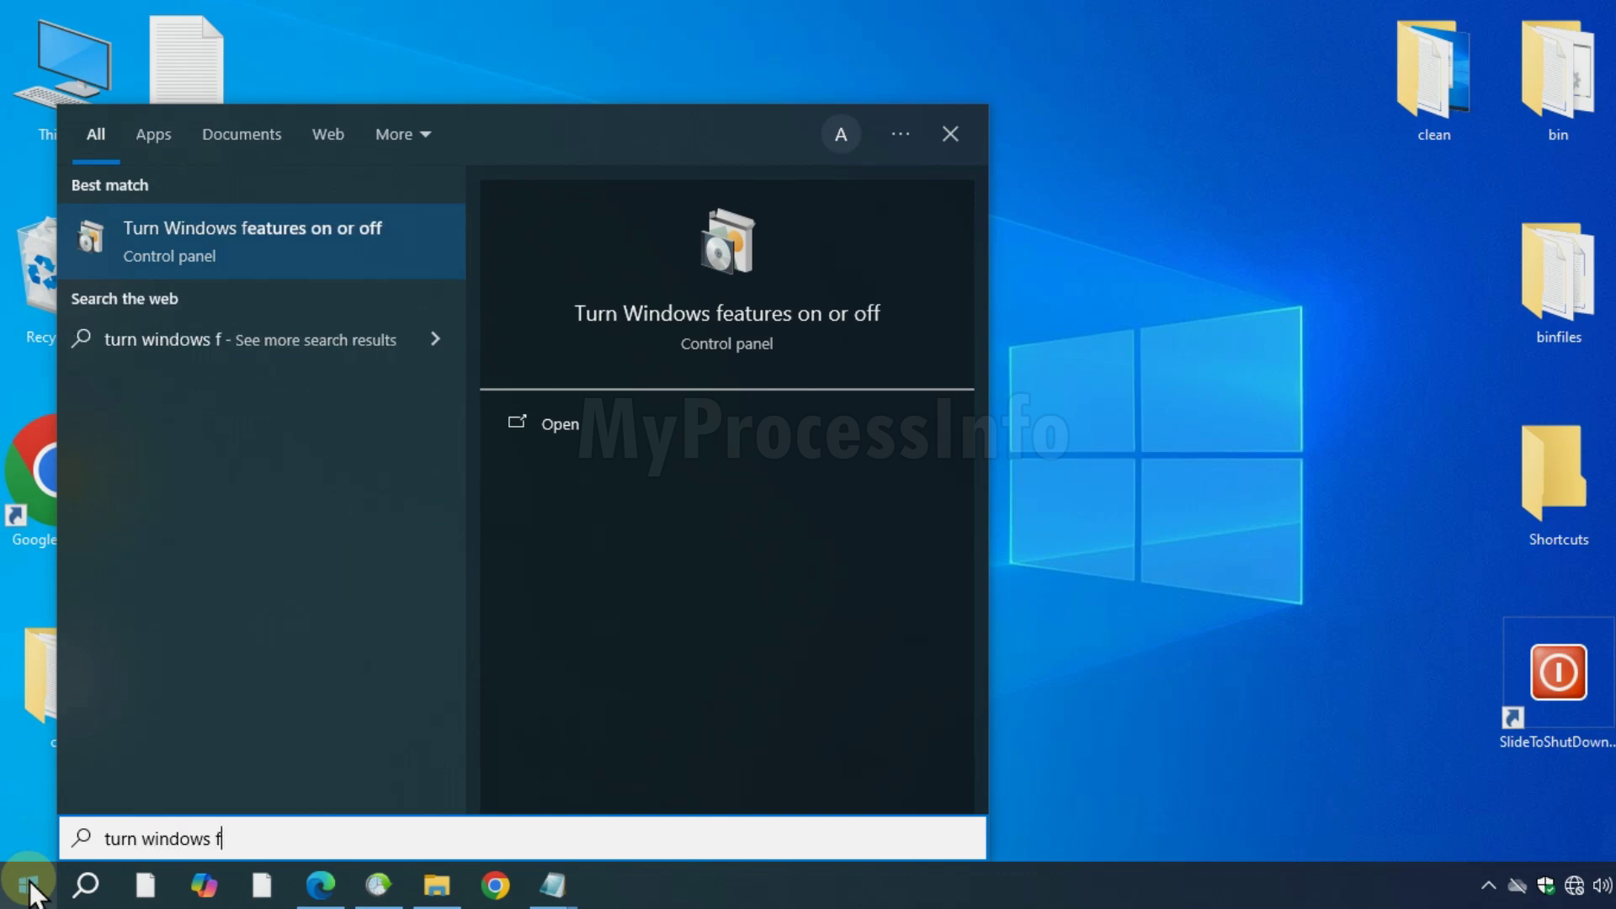
text(eatures)
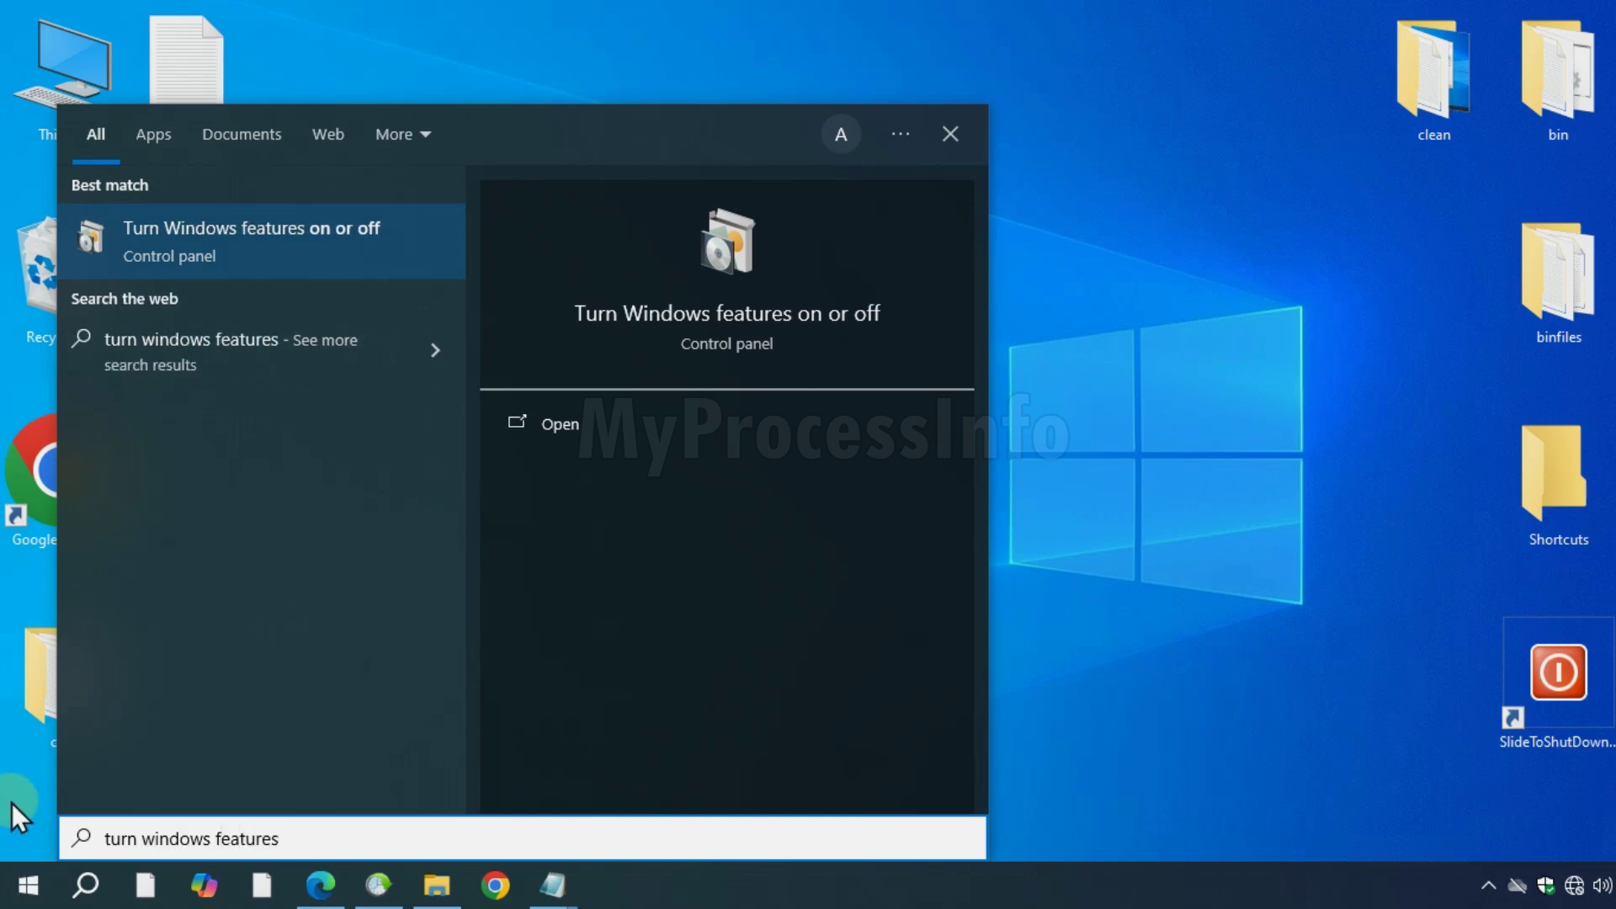
click(291, 254)
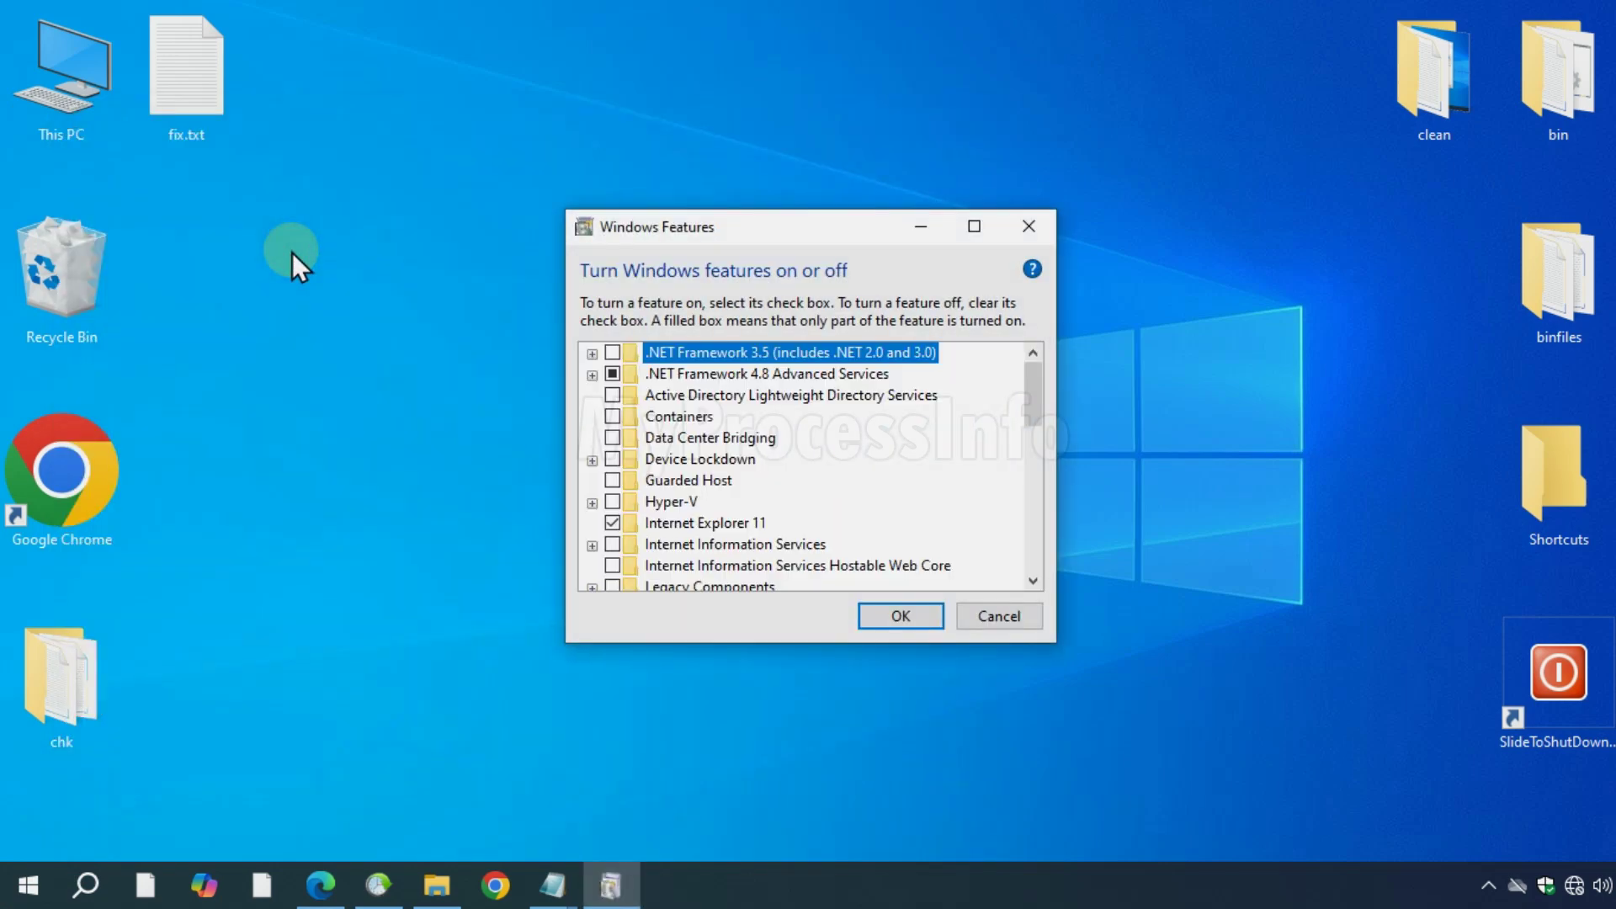
scroll(821, 391, down, 1)
scroll(821, 389, down, 1)
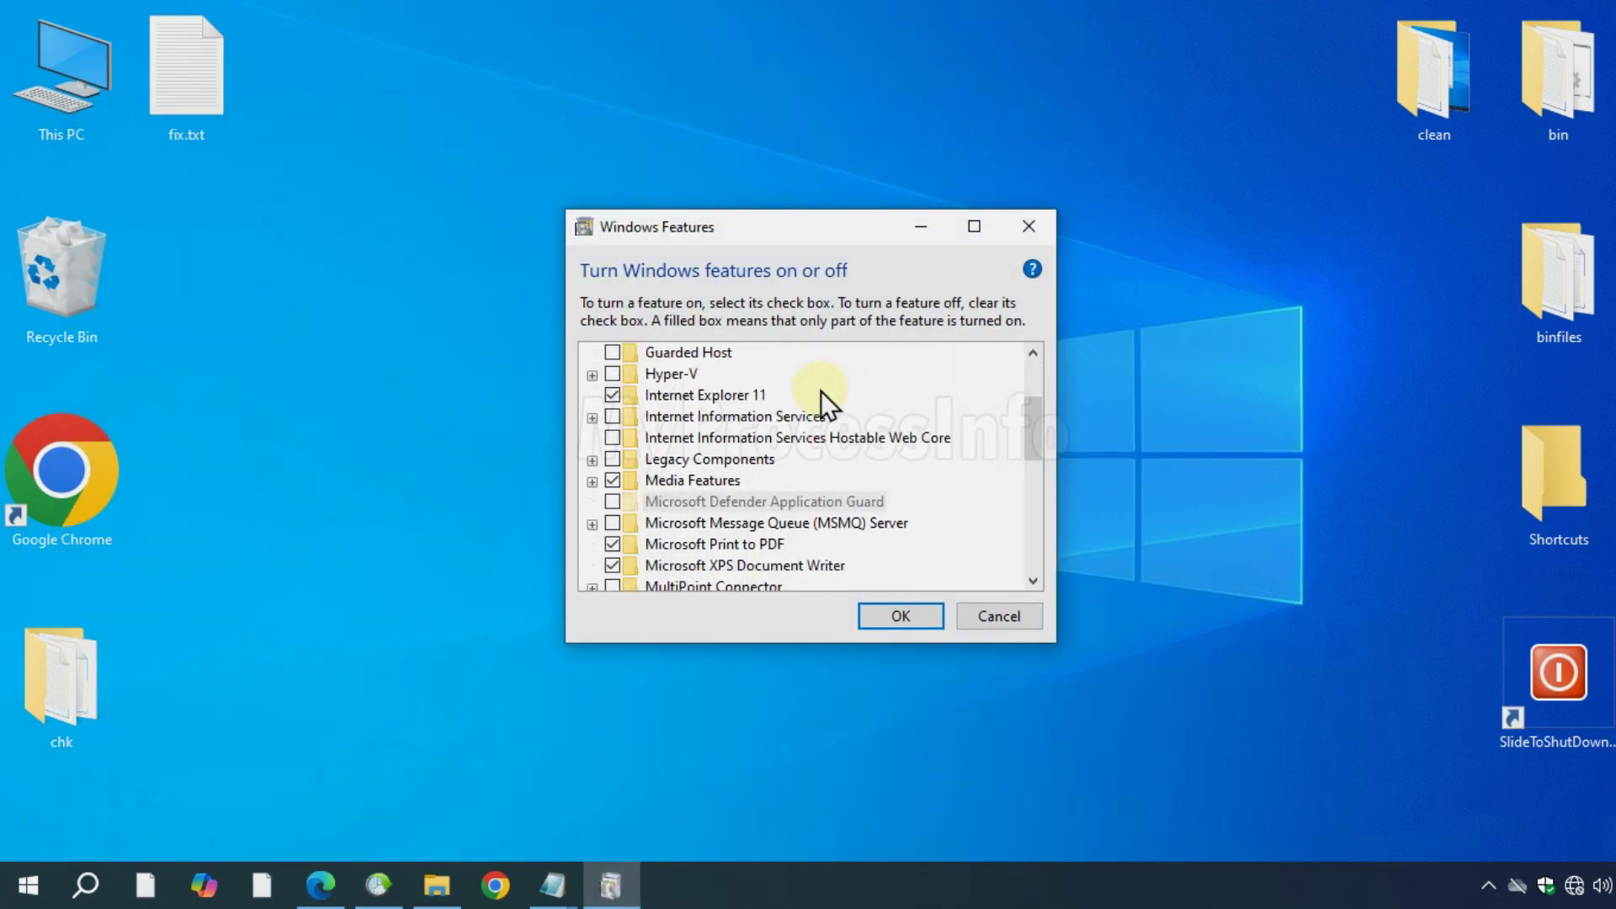
Expand Legacy Components, tick DirectPlay, and confirm with OK to install it.
click(718, 443)
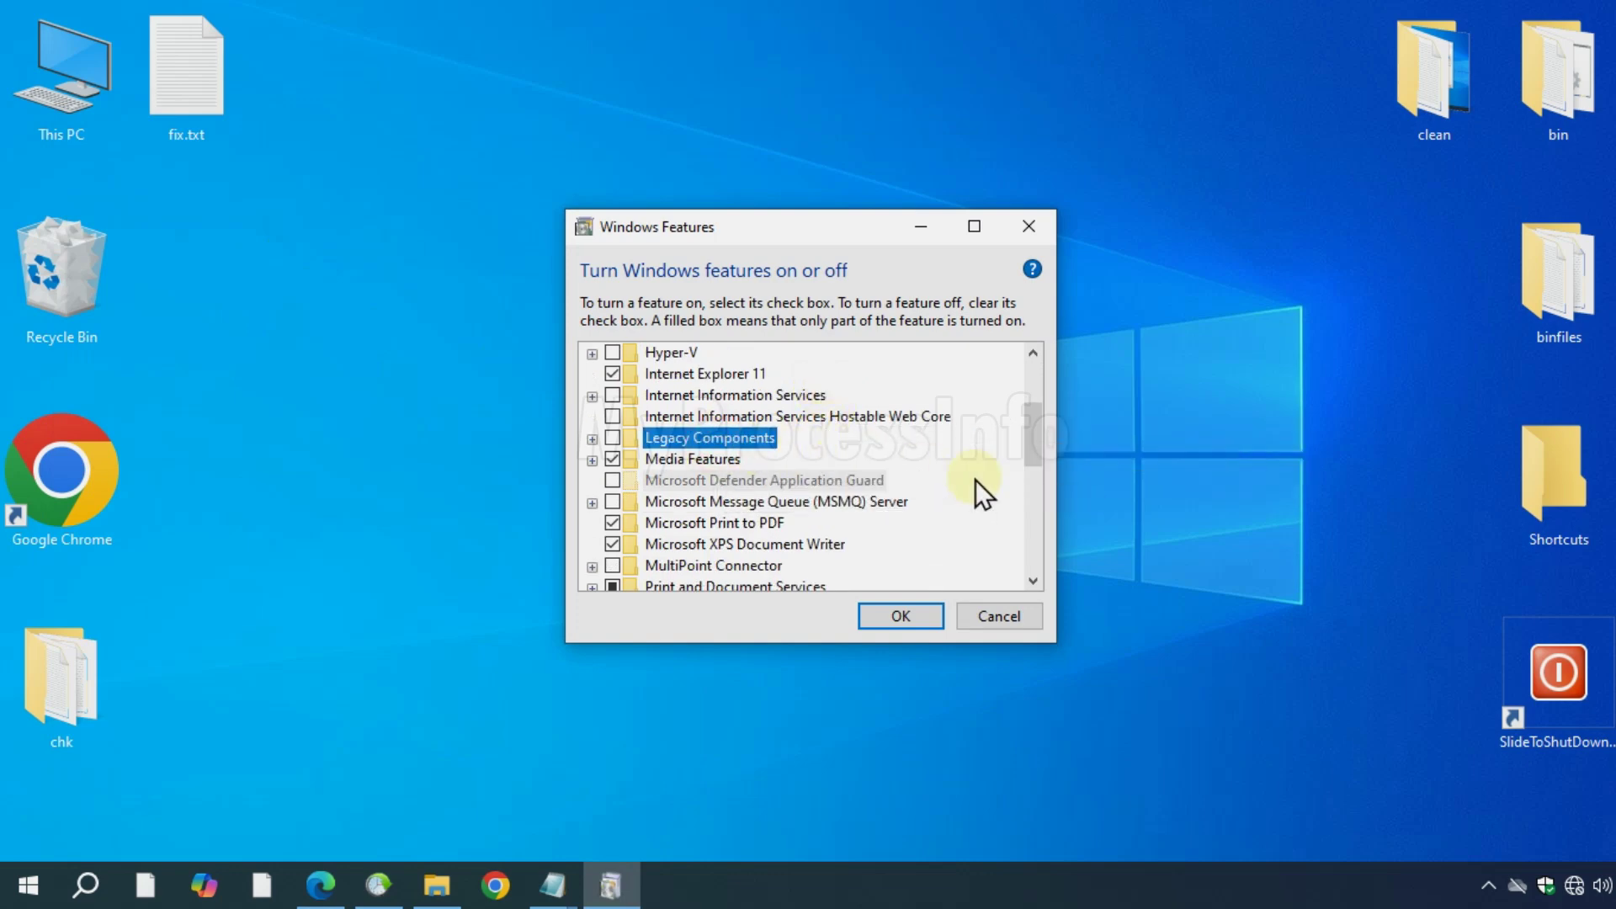
click(594, 440)
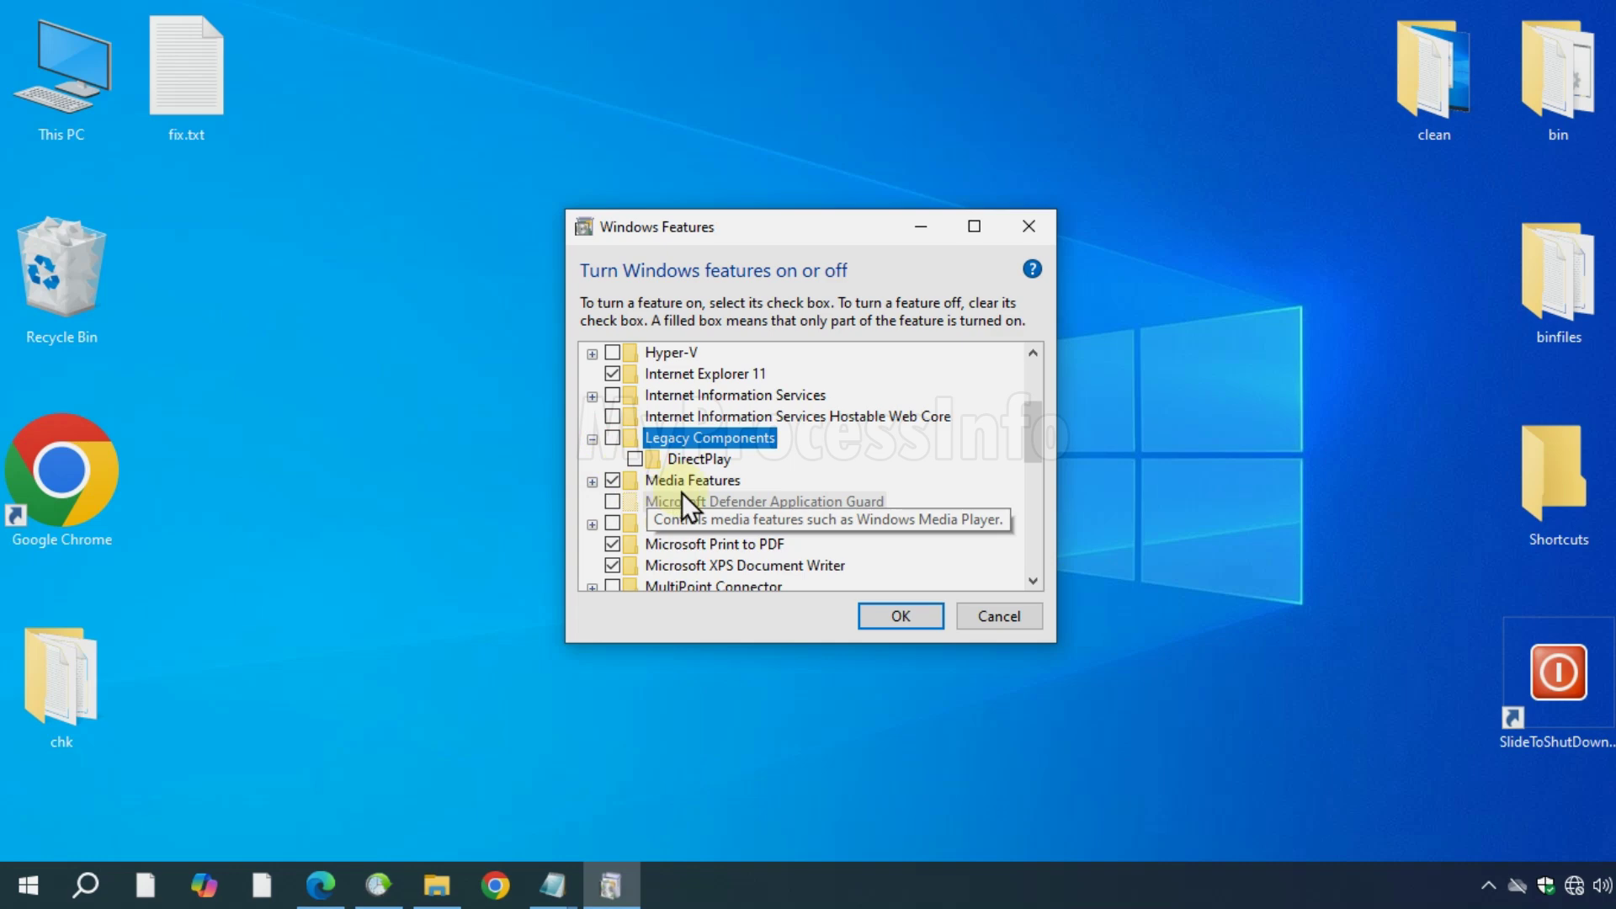
click(701, 461)
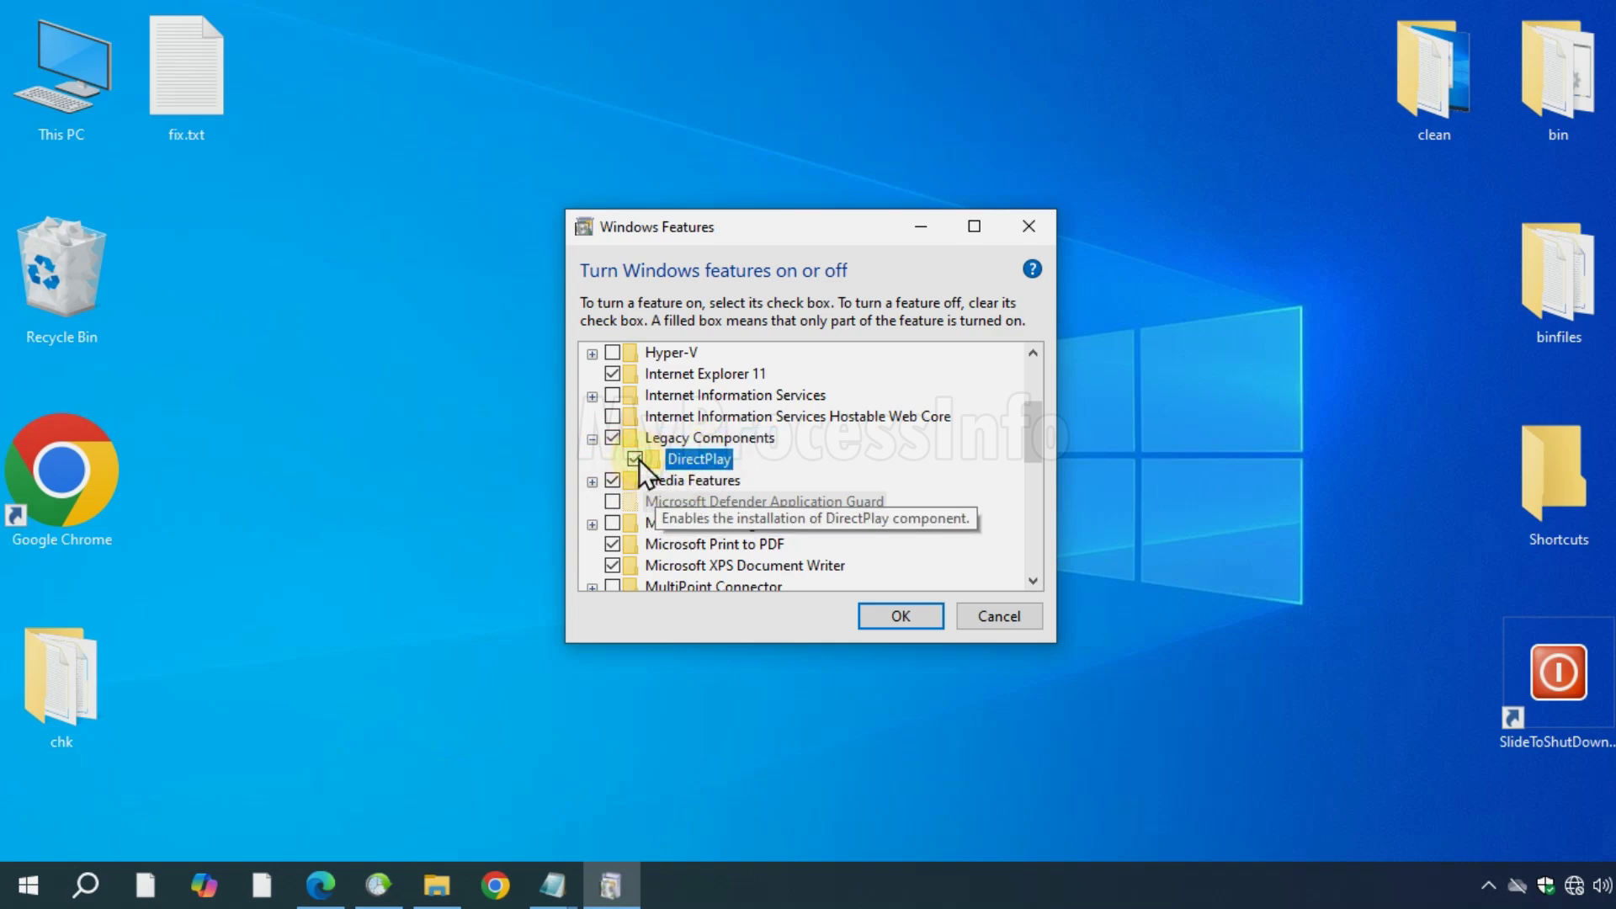
click(888, 618)
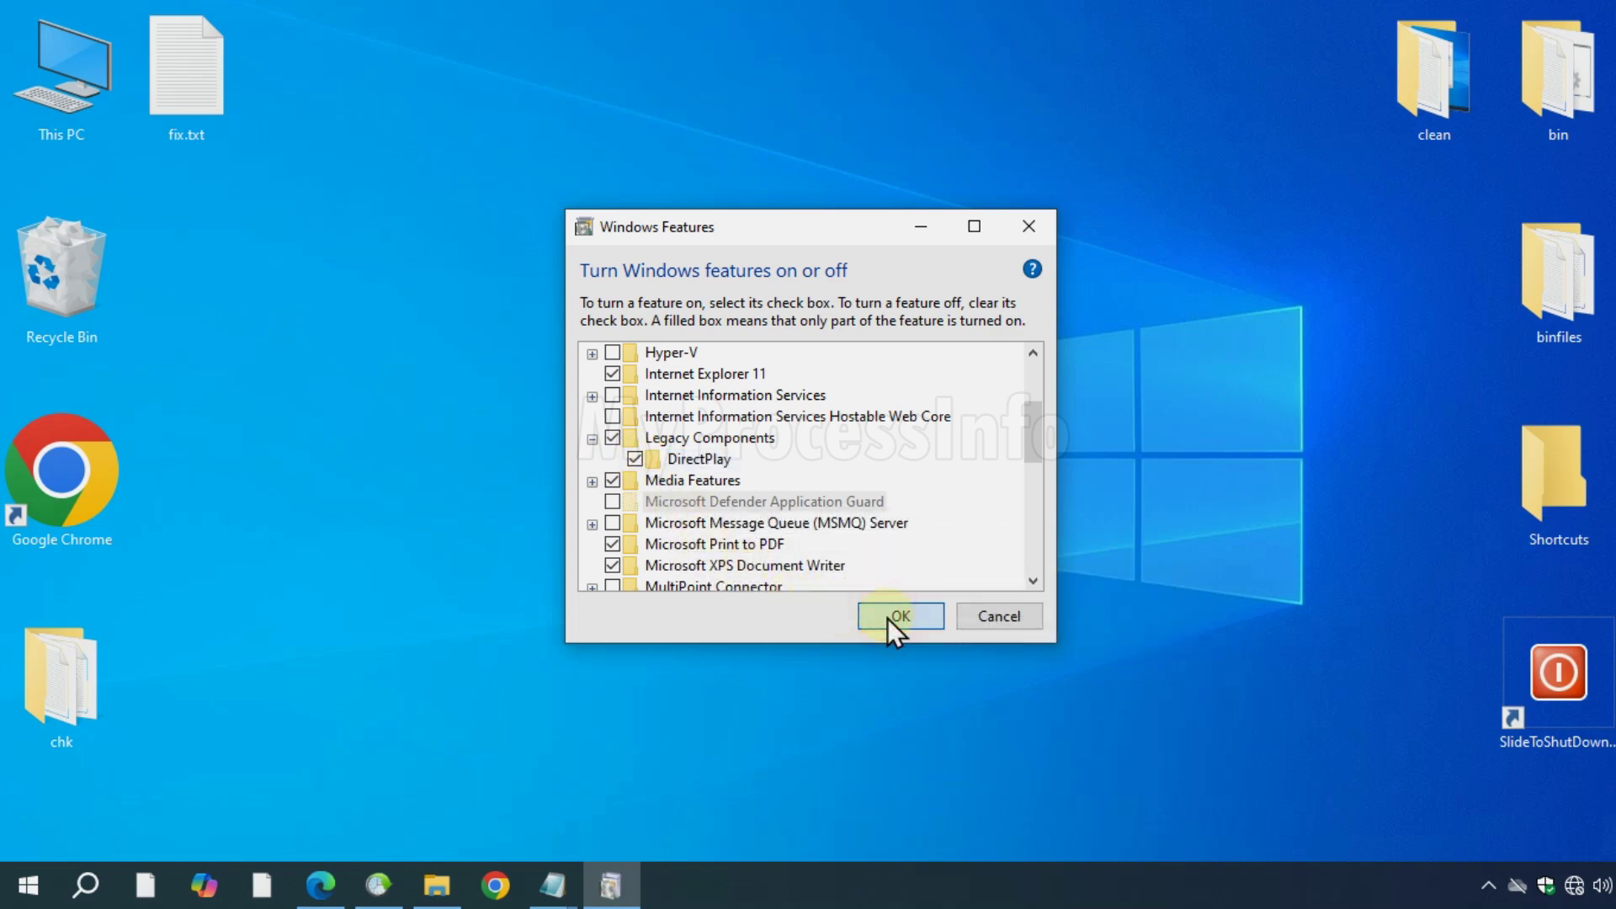
click(887, 618)
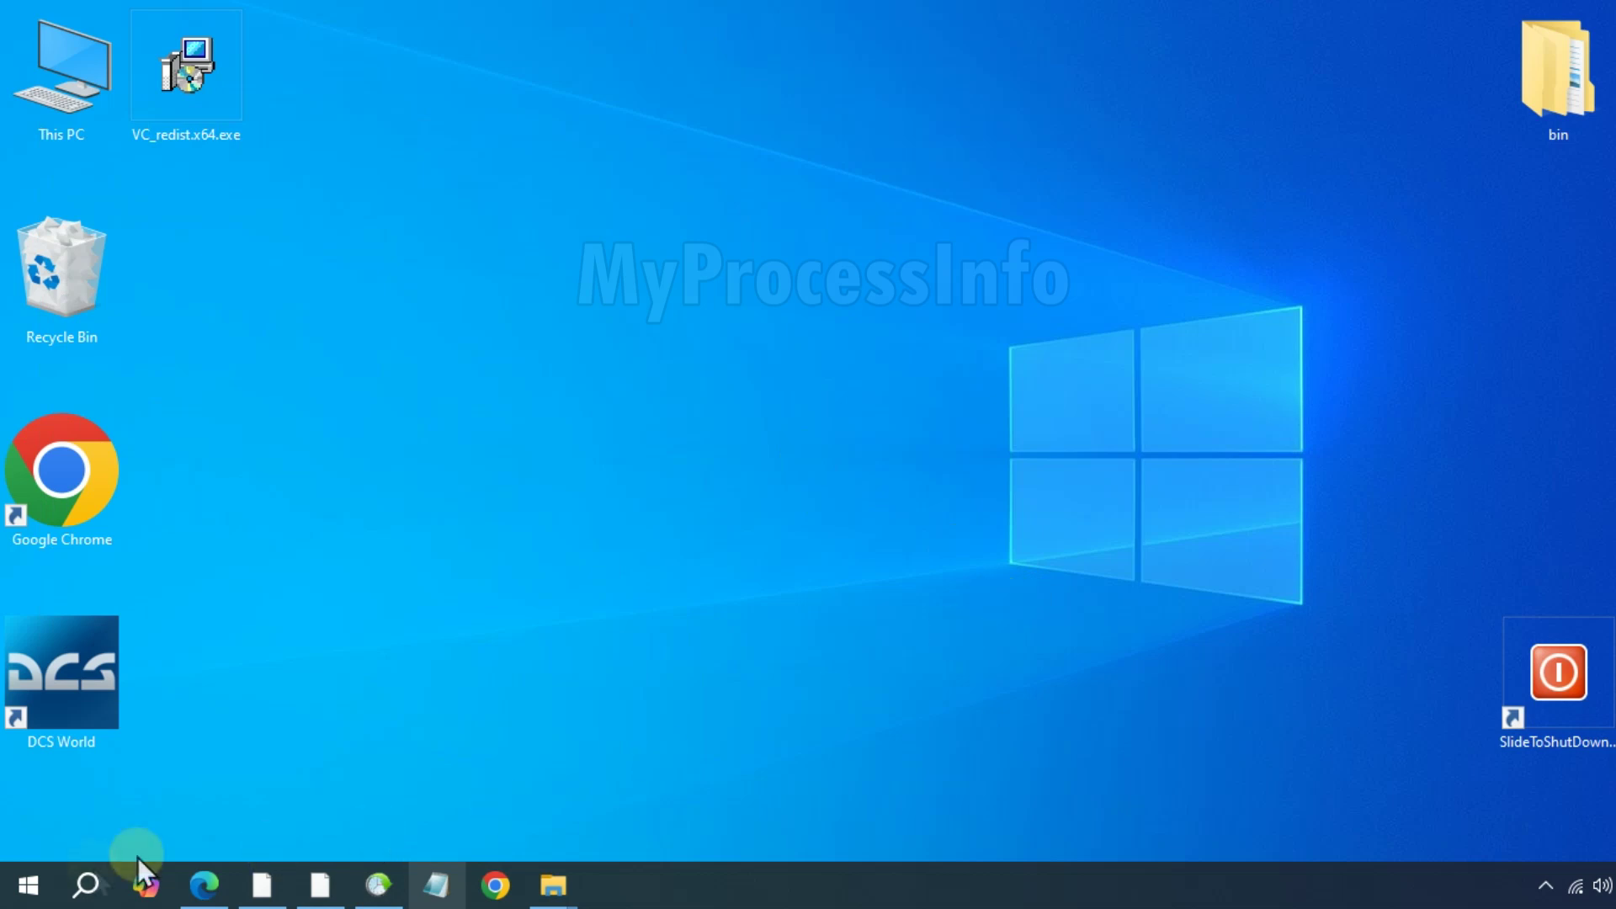
Search Start for CMD and run Command Prompt as administrator.
click(32, 888)
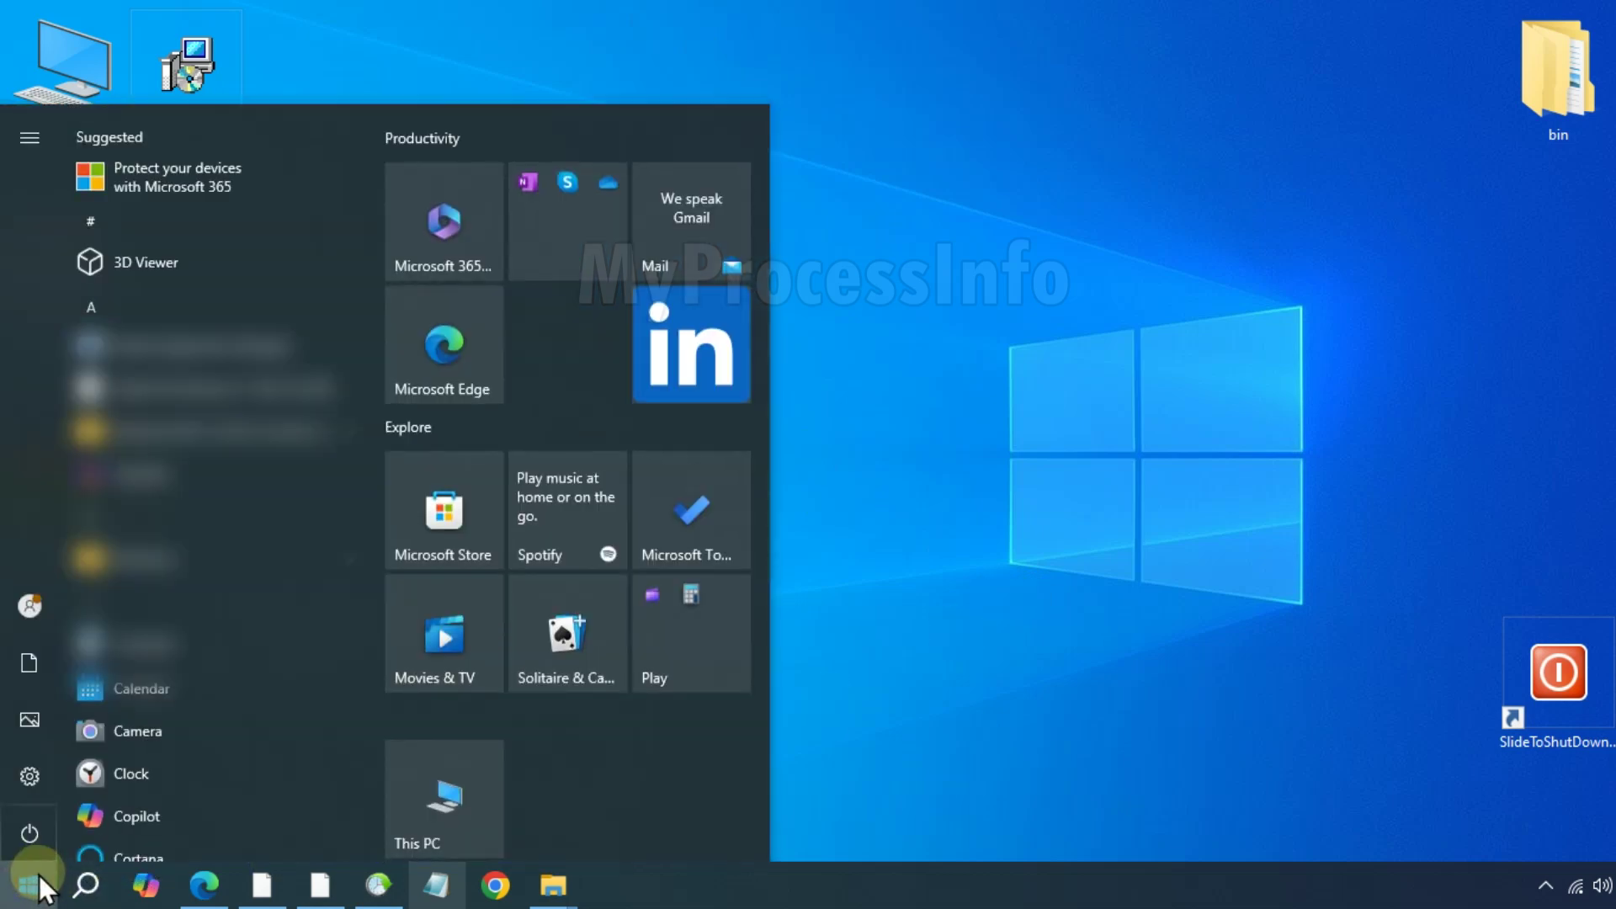
text(CM)
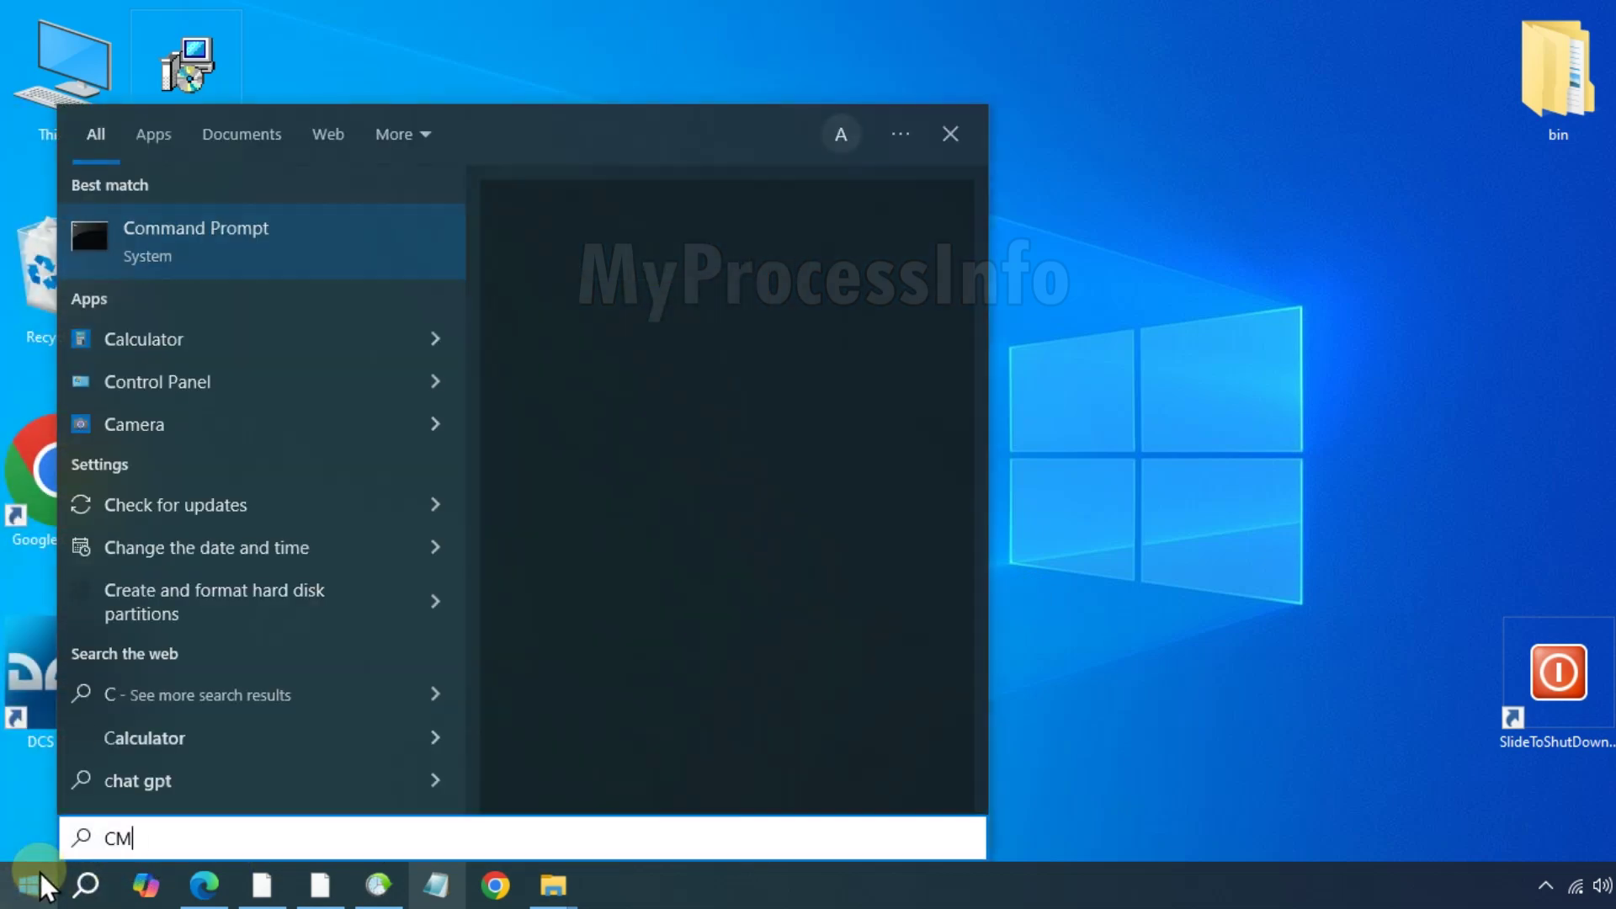
text(D)
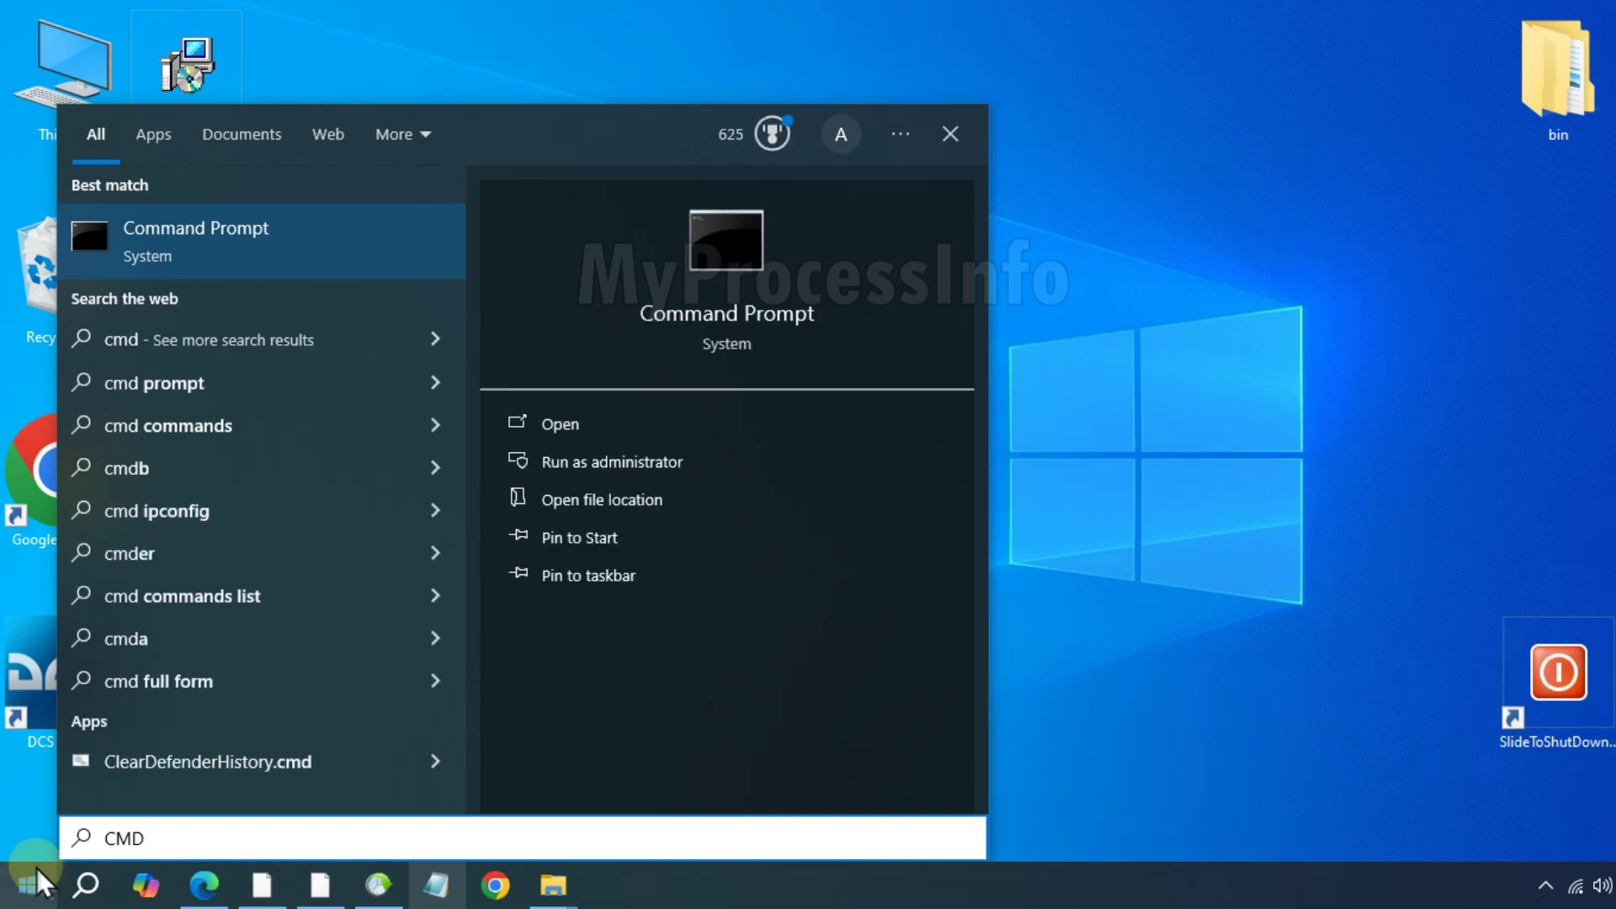
click(766, 462)
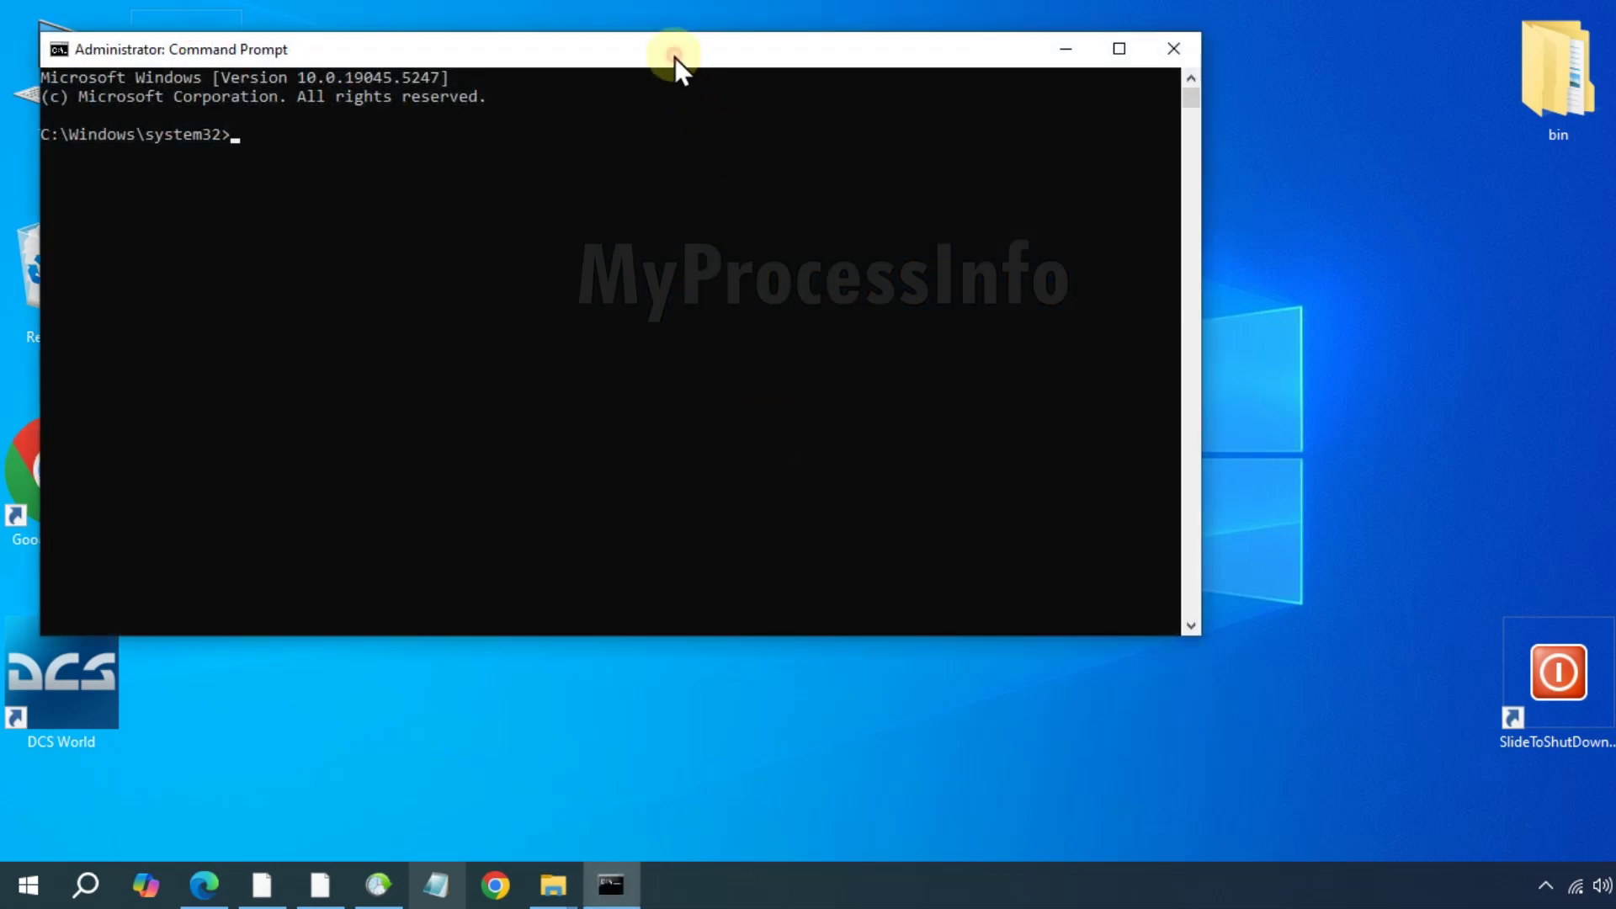
Copy the DISM ScanHealth command from the notes and run it at the admin prompt.
mouse_move(674, 57)
mouse_down()
mouse_move(890, 157)
mouse_move(845, 138)
mouse_up()
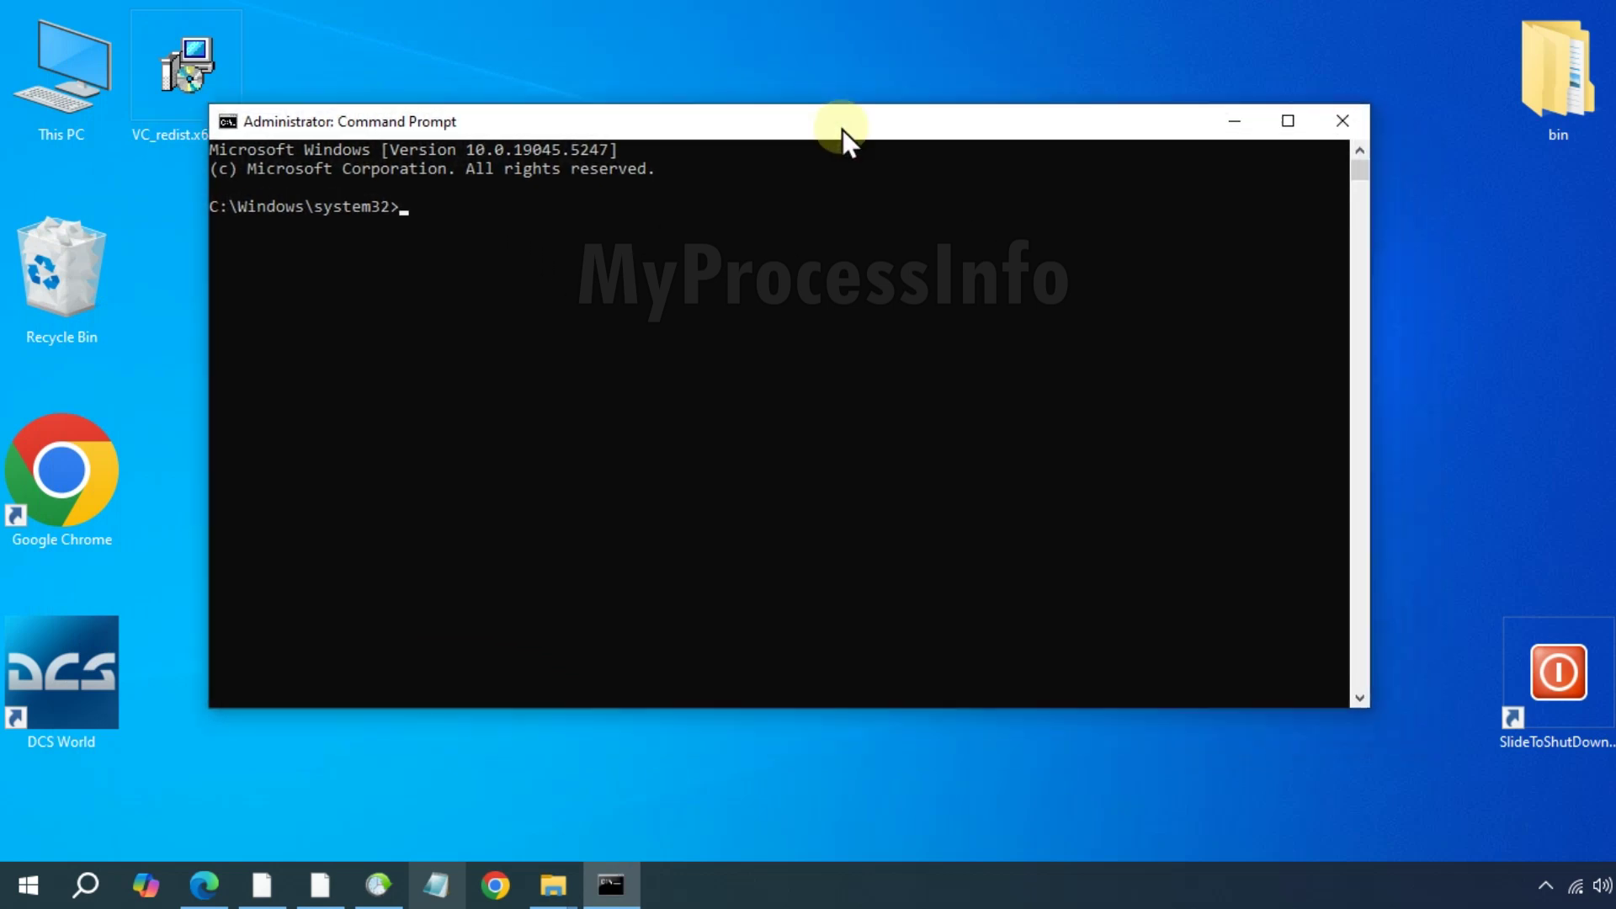
key(alt+Tab)
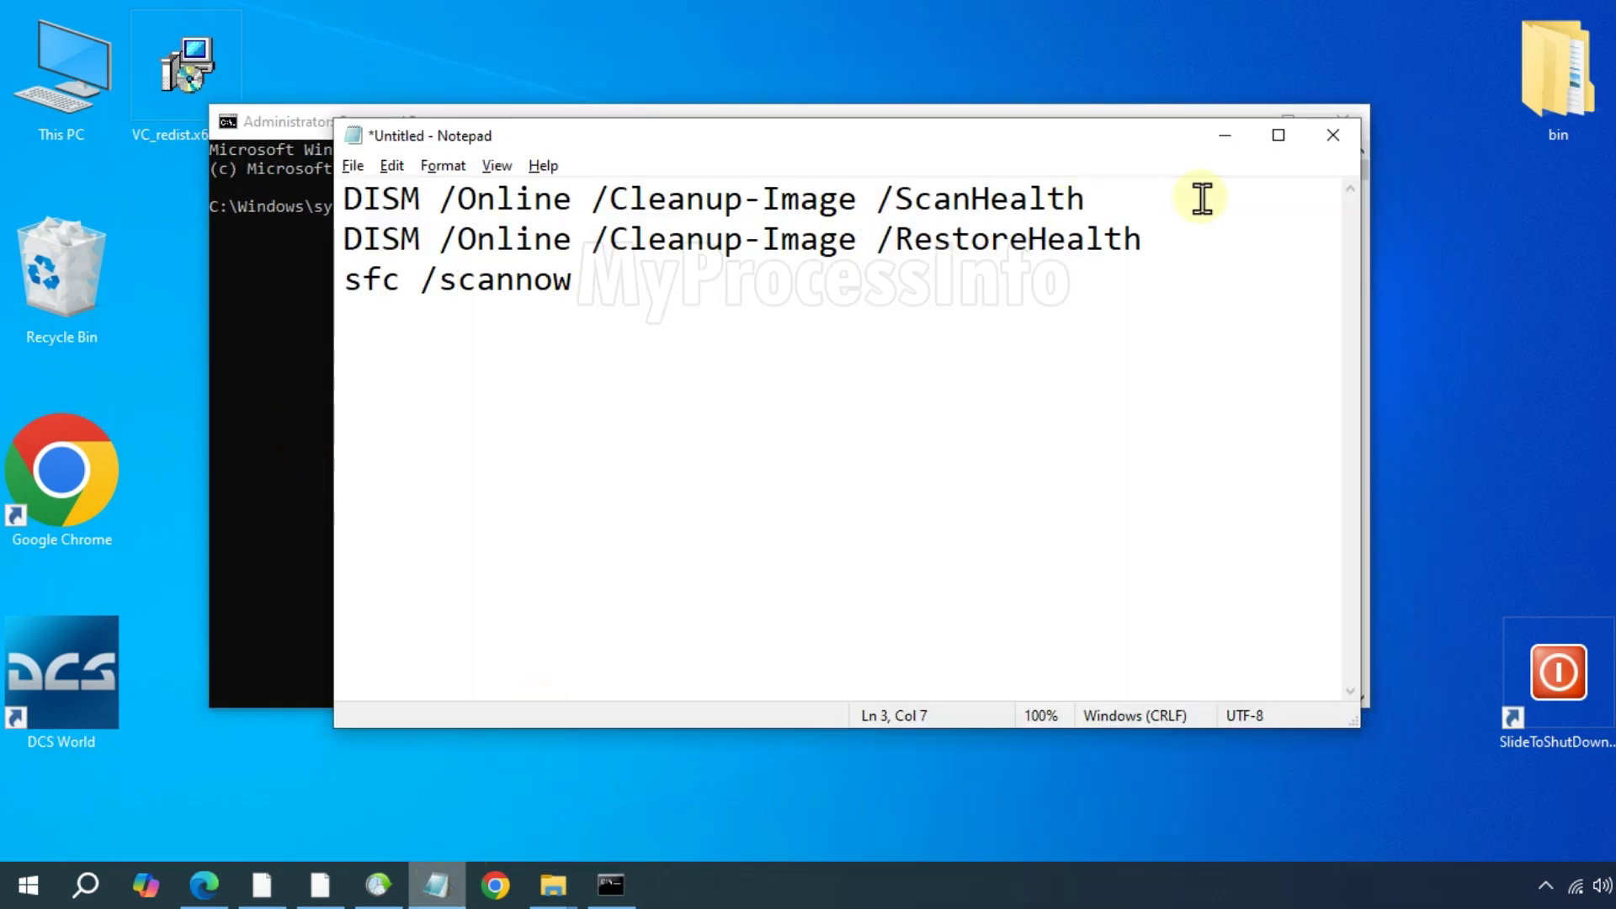
drag(1201, 198, 344, 198)
key(ctrl+c)
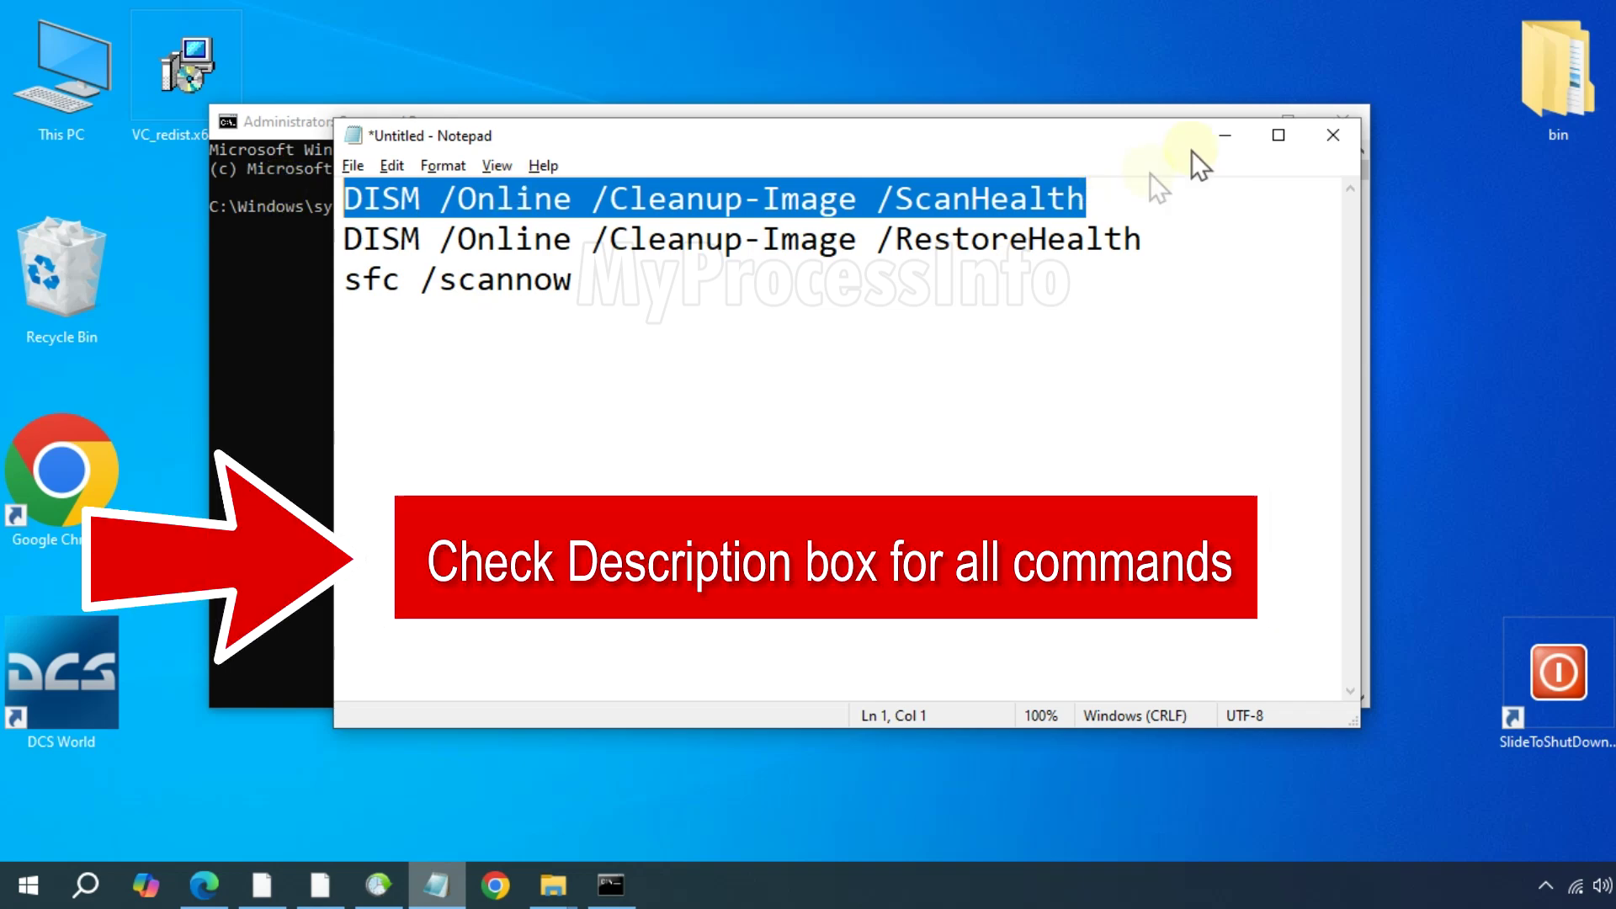
click(1225, 135)
key(ctrl+v)
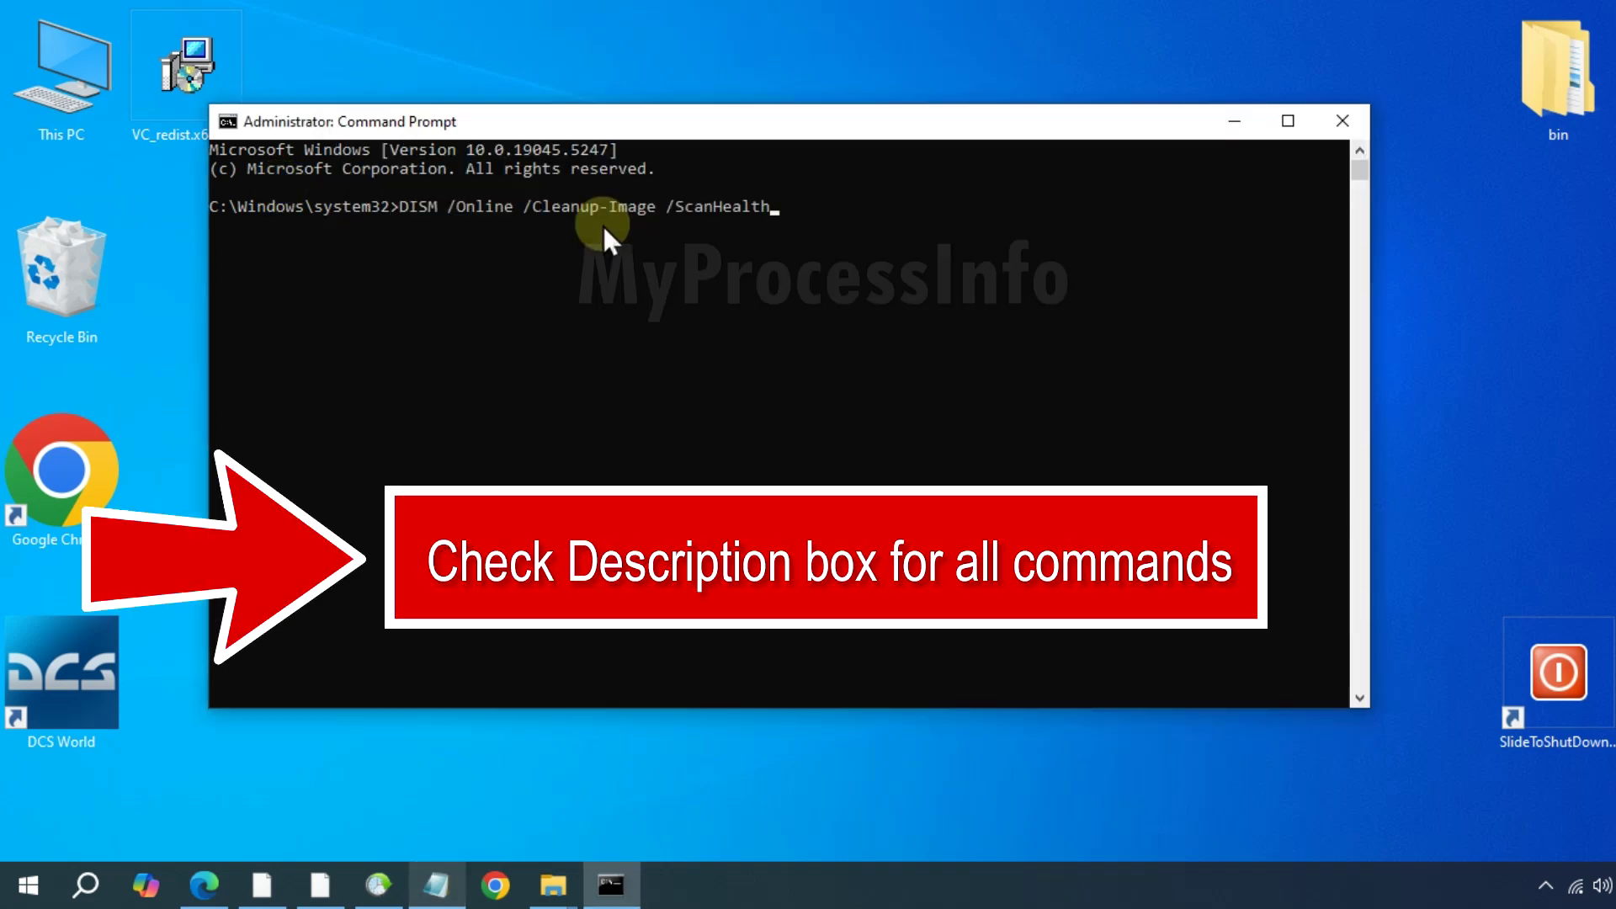
key(Return)
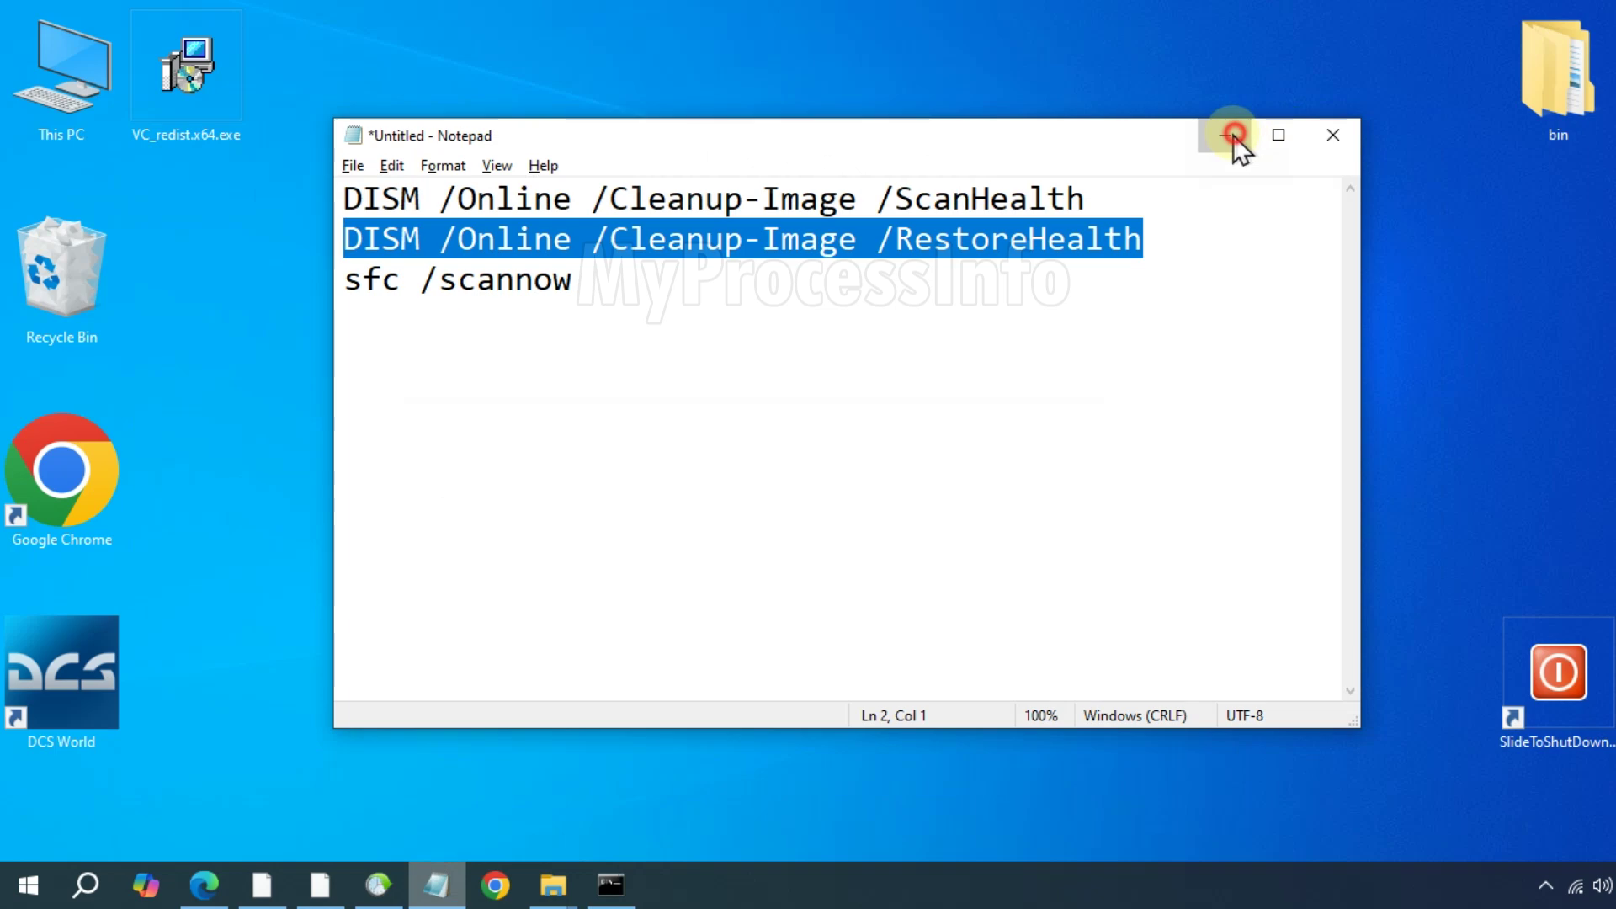
Paste and run the DISM RestoreHealth command, then select the sfc /scannow line.
click(1234, 135)
right_click(823, 333)
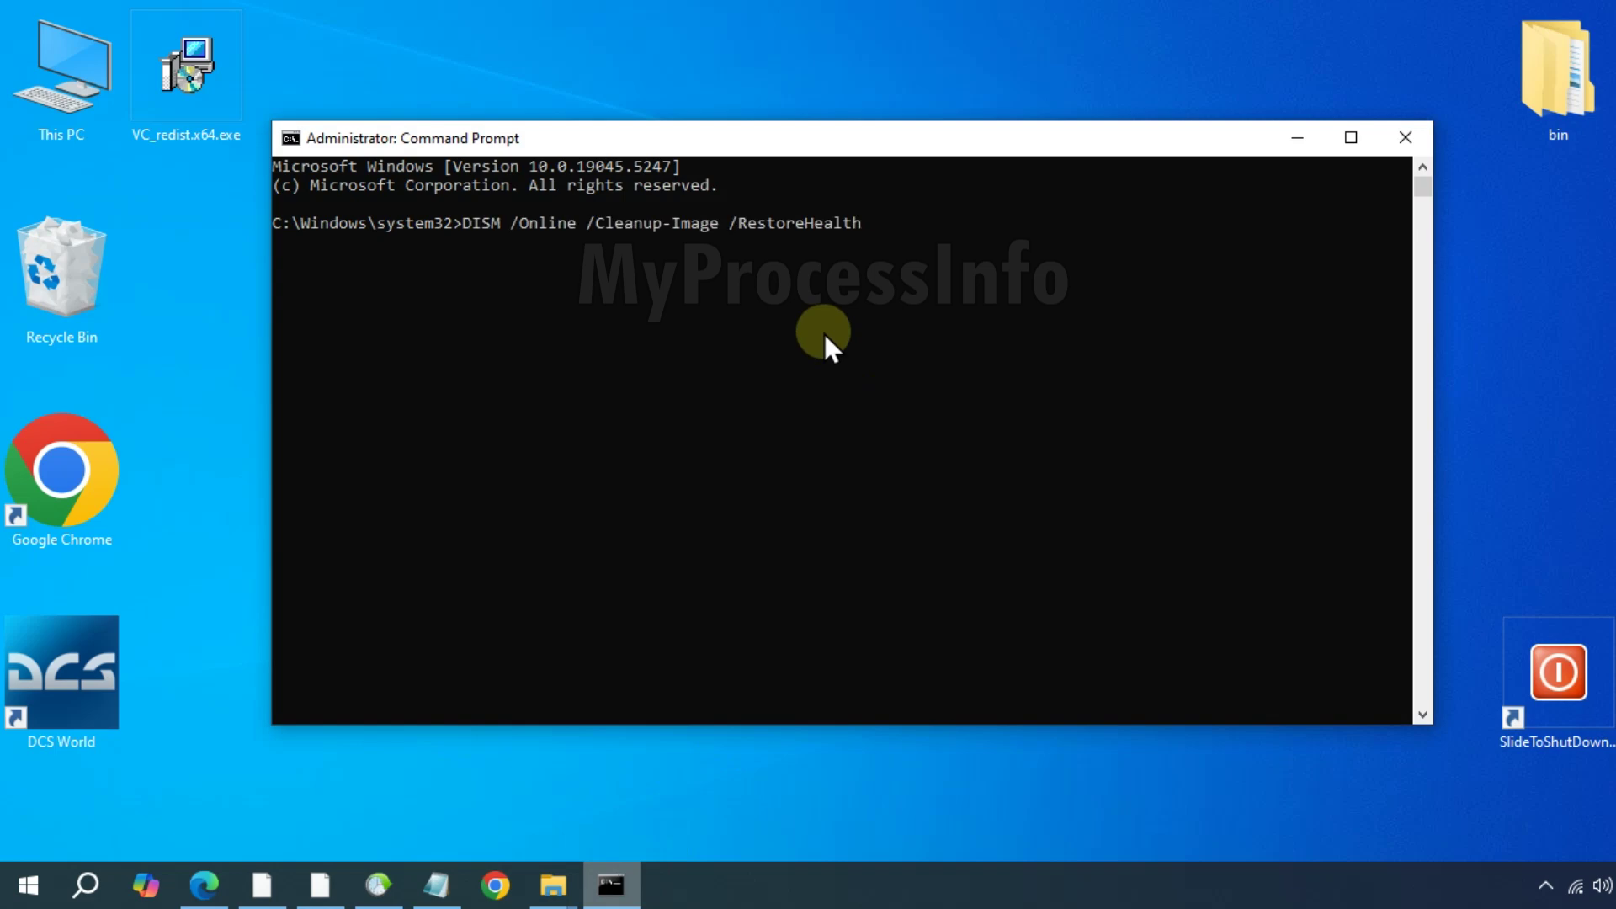
key(Return)
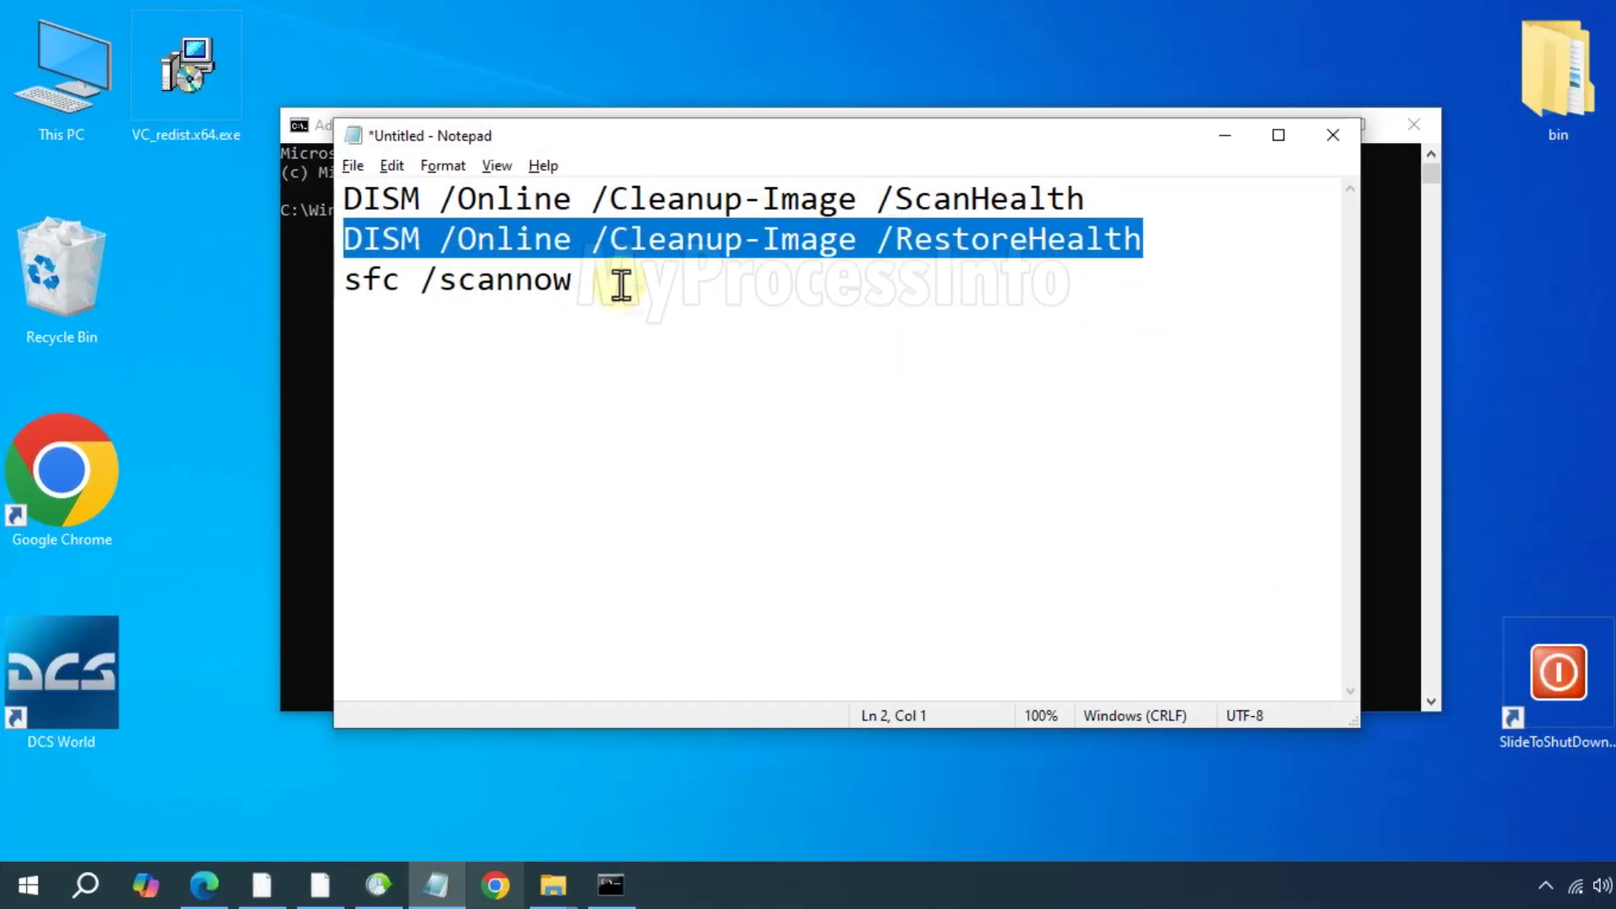
drag(574, 279, 343, 280)
Paste 'sfc /scannow' at the admin prompt and run it.
click(1241, 133)
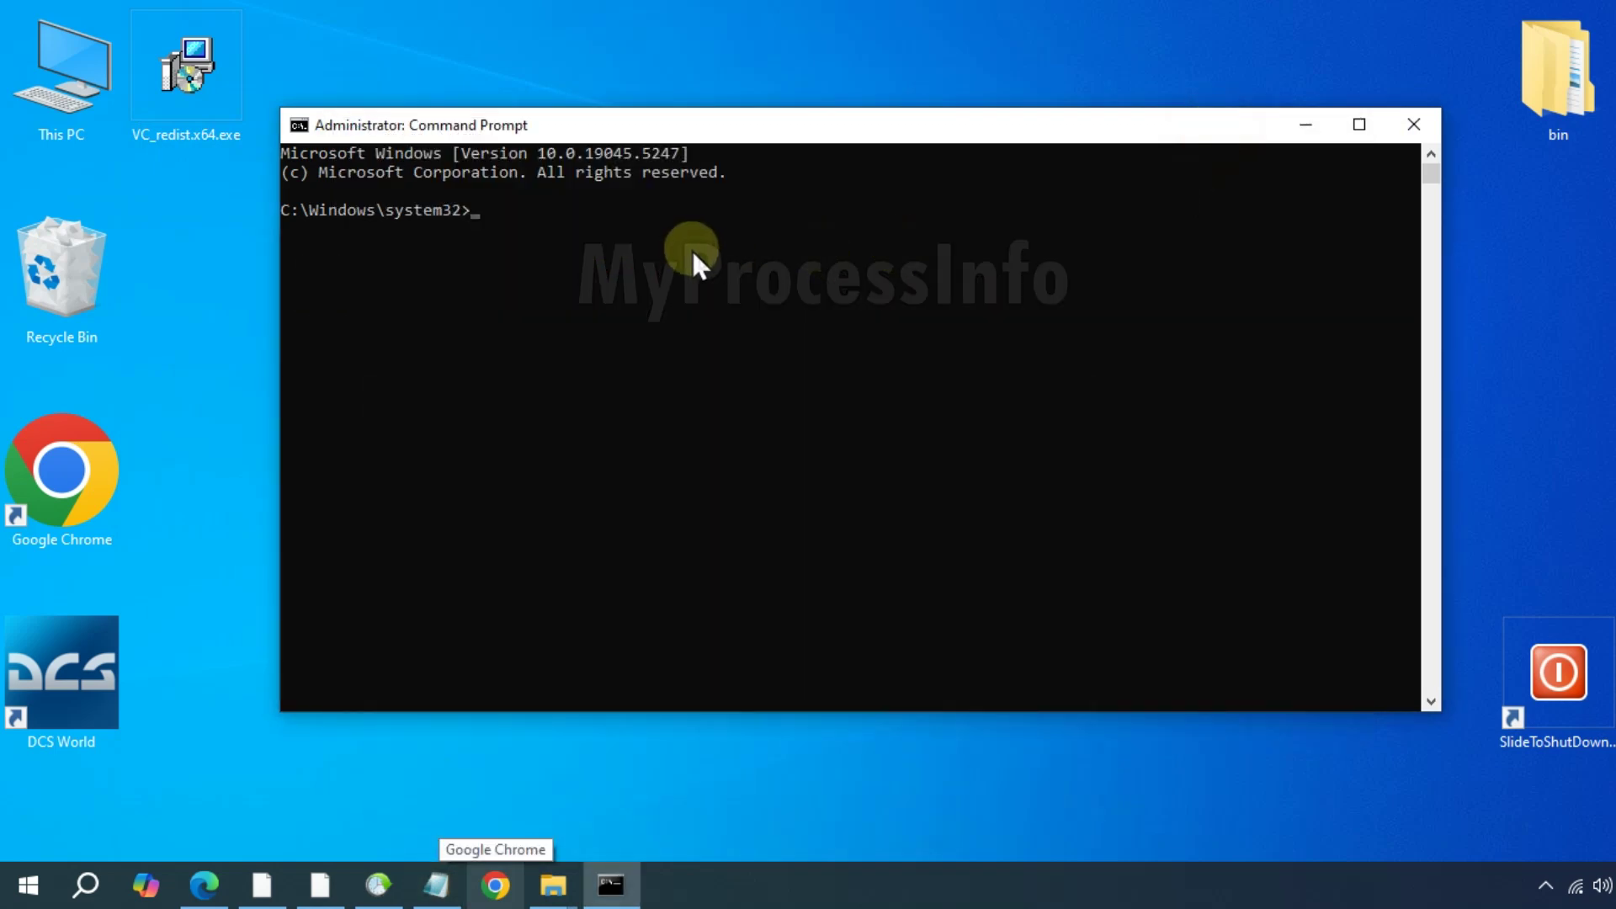
right_click(828, 337)
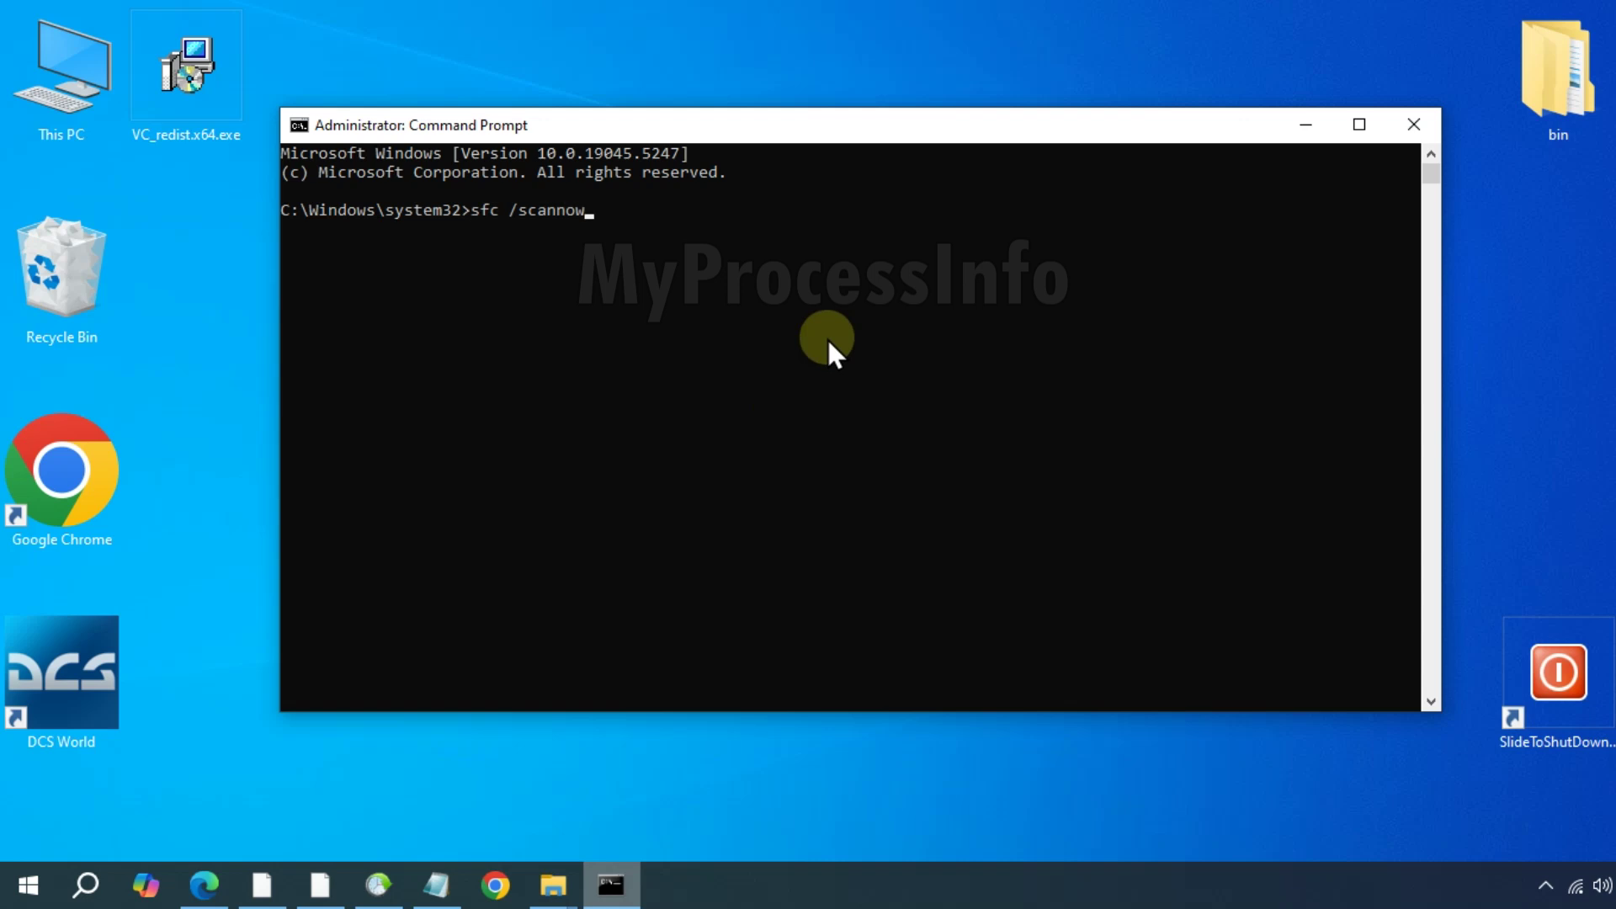
key(Return)
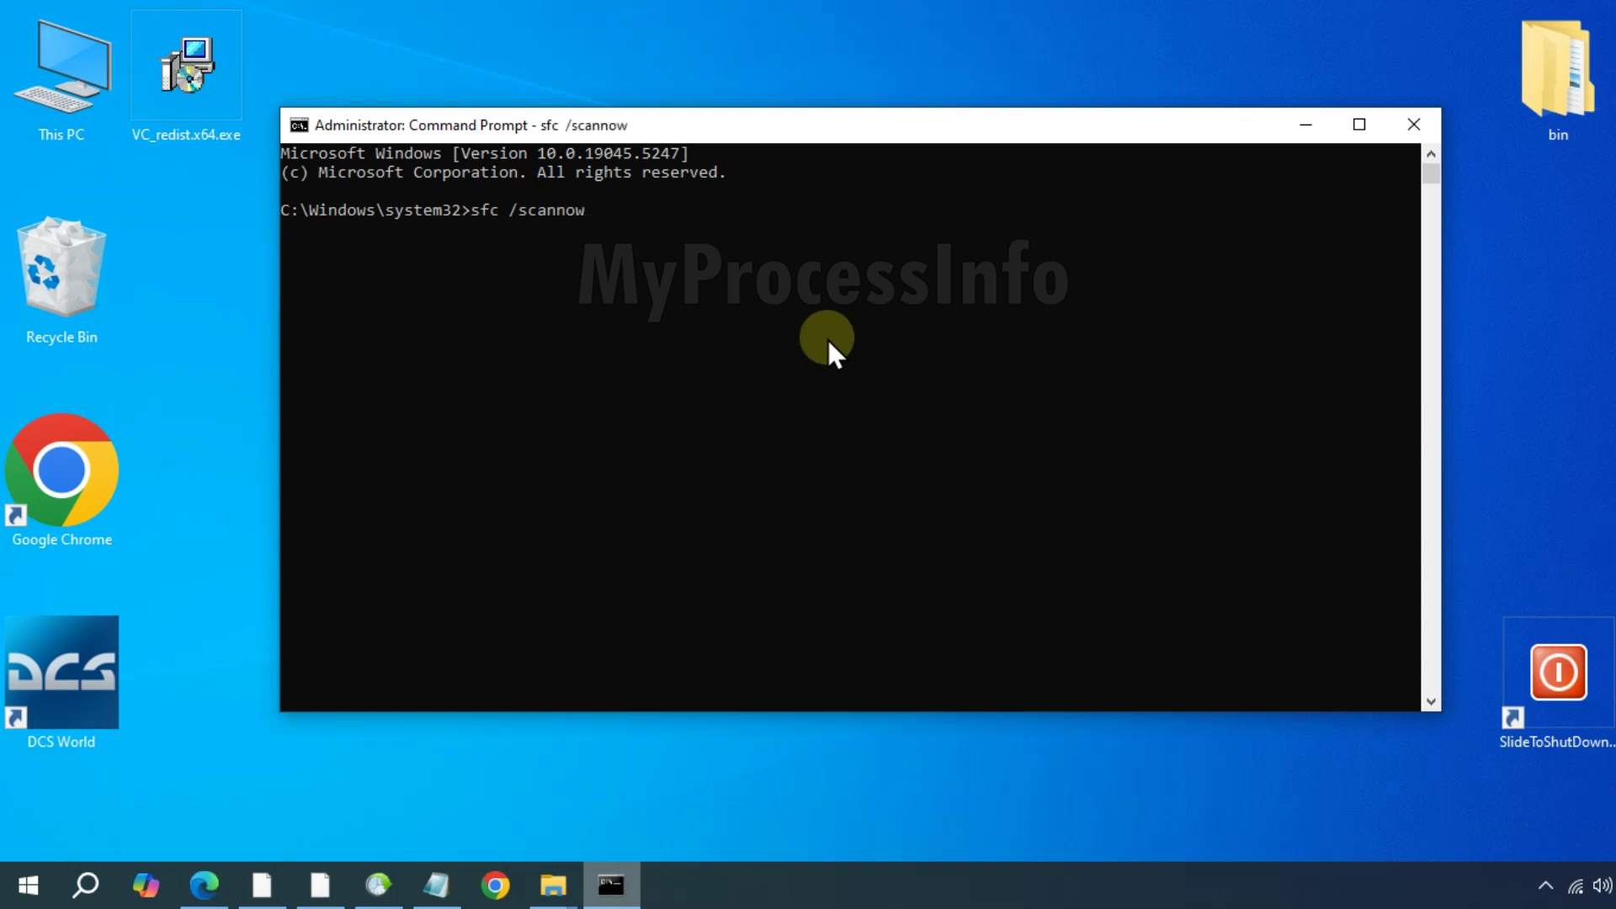